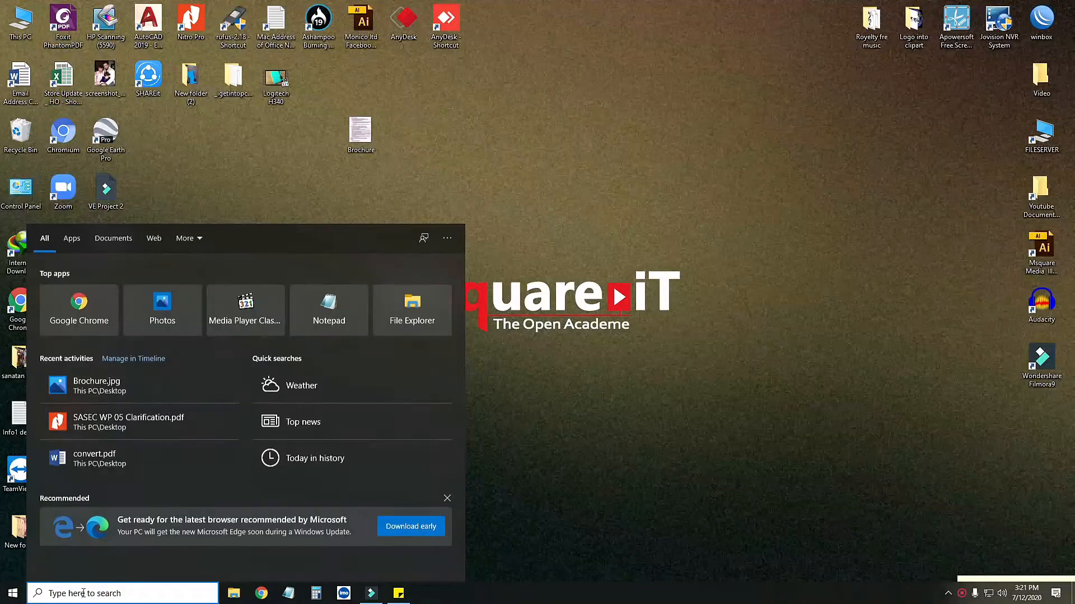
- Launch Word 2016, create a blank document, and move its window aside so the Brochure file on the desktop stays reachable
type("w")
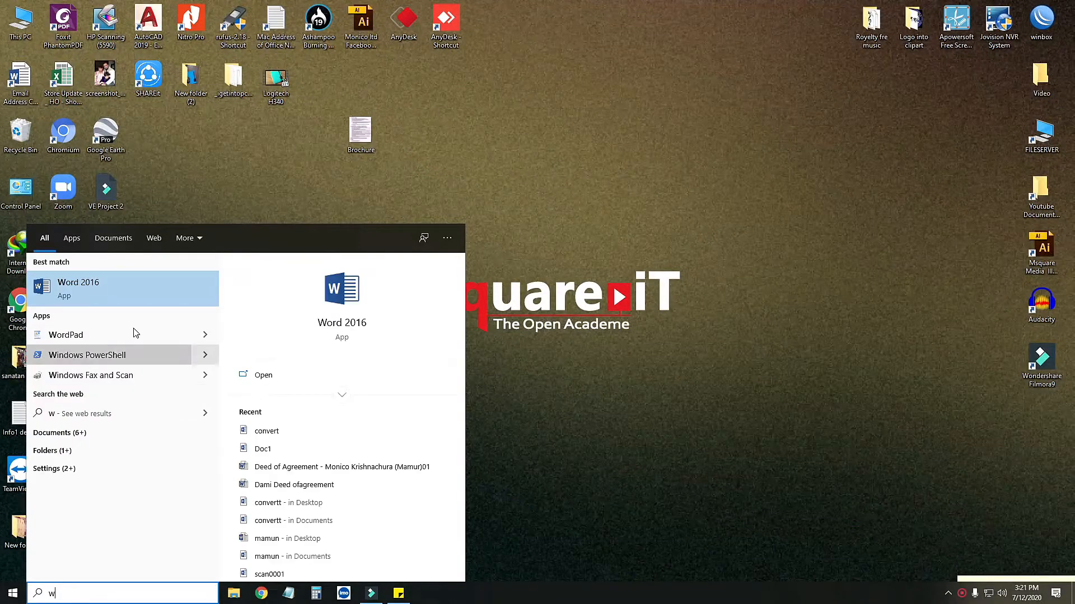
left_click(90, 287)
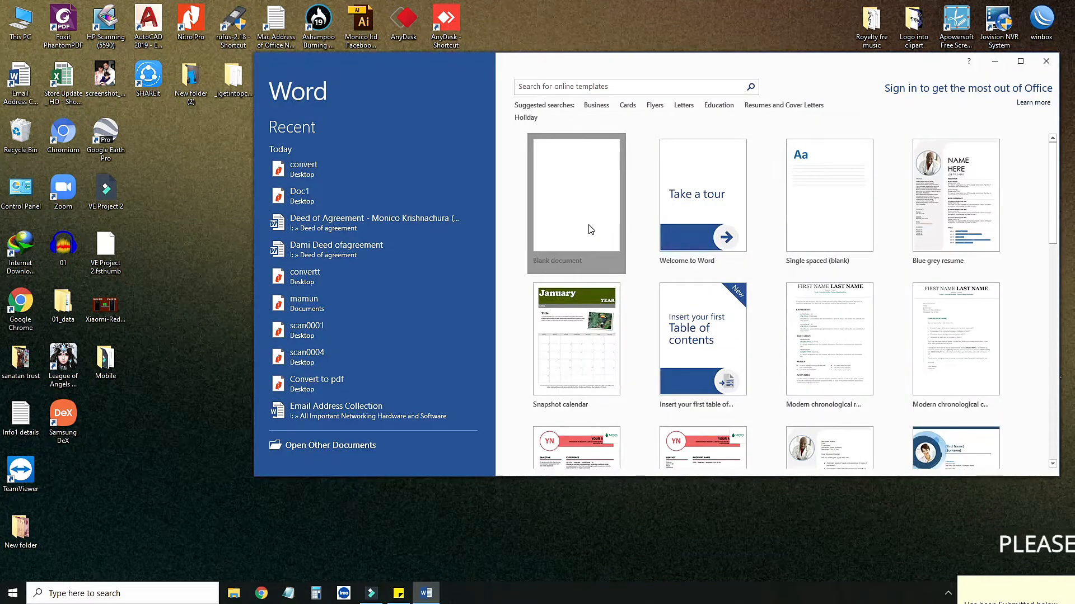
left_click(589, 226)
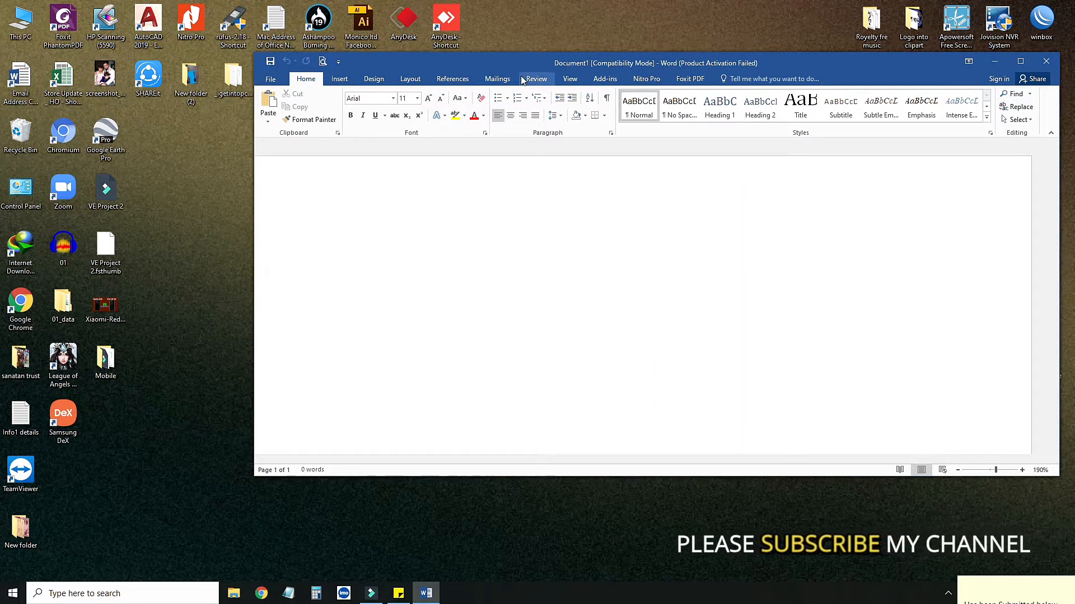
left_click_drag(506, 65, 657, 95)
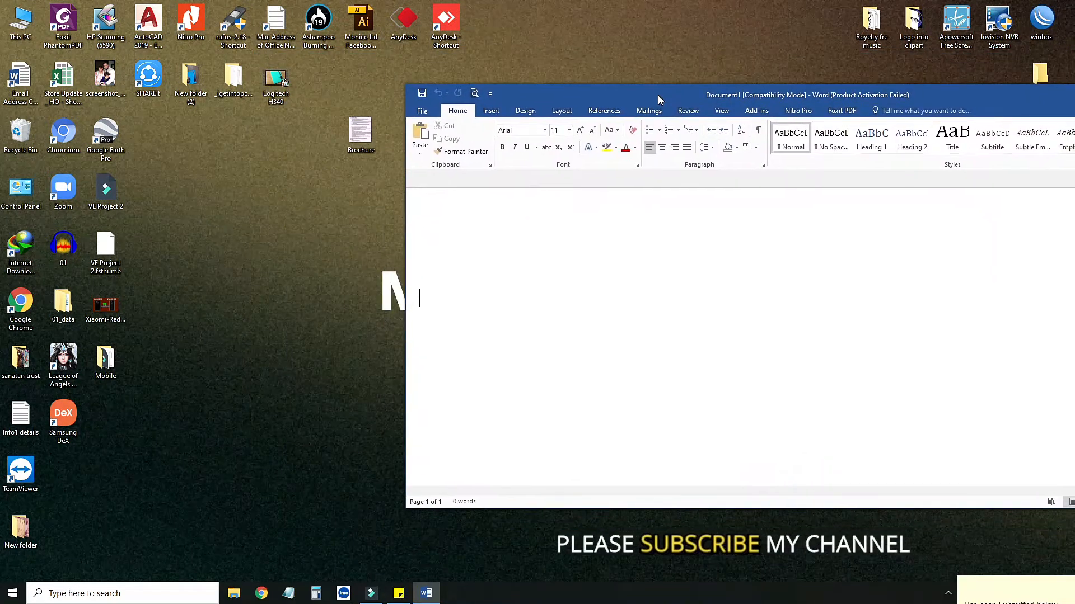
- Check the file type of the Brochure file on the desktop in its properties
right_click(361, 139)
left_click(394, 555)
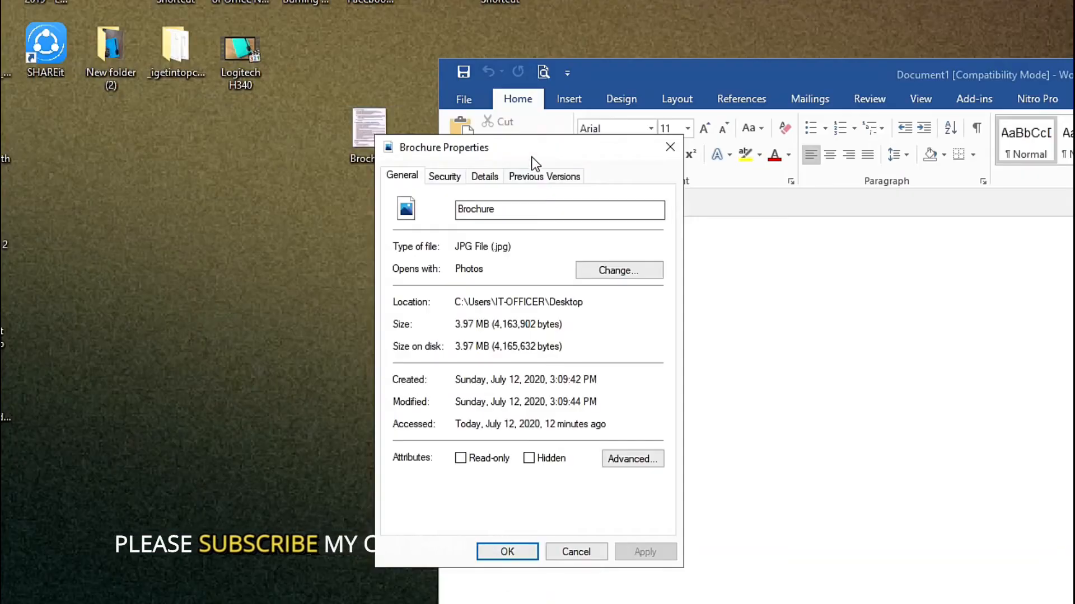
left_click_drag(532, 156, 257, 233)
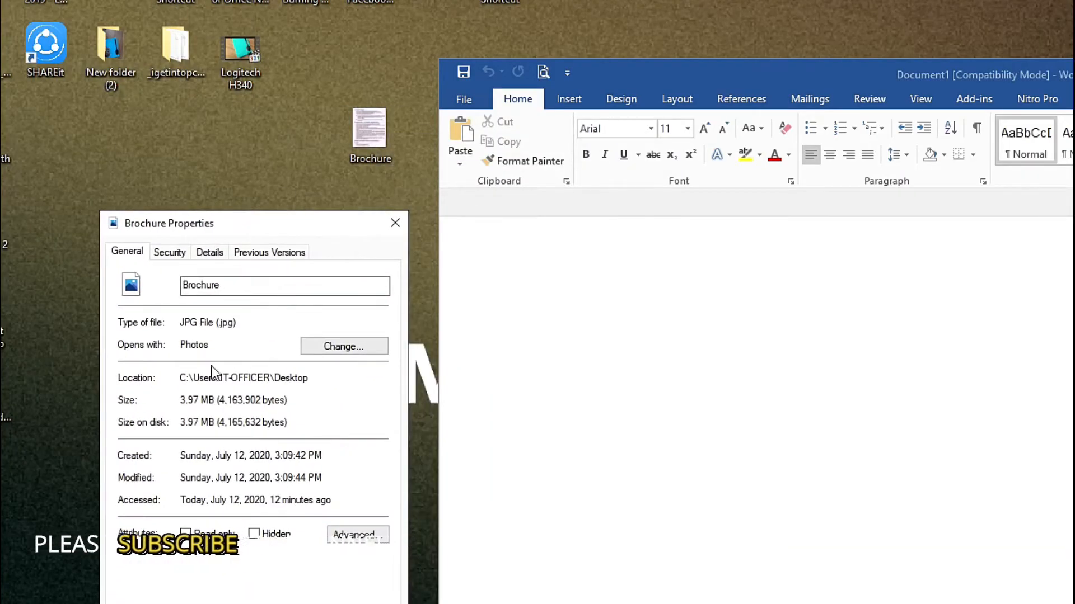
left_click_drag(180, 322, 235, 323)
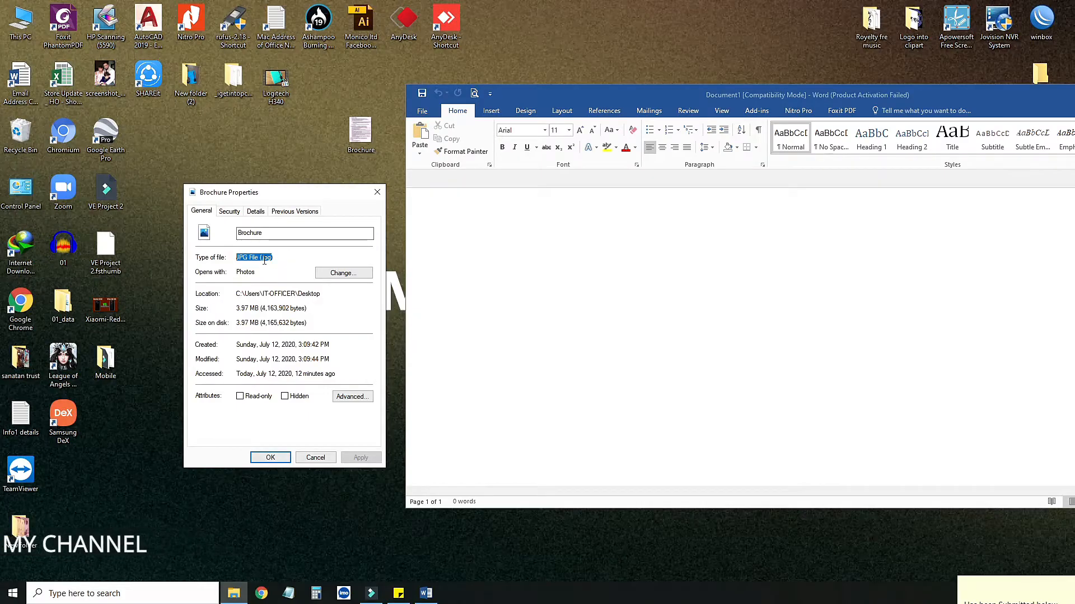
left_click(315, 458)
- Insert the Brochure image from the desktop into the blank document, maximize the window, and look over the page
left_click_drag(364, 141, 585, 266)
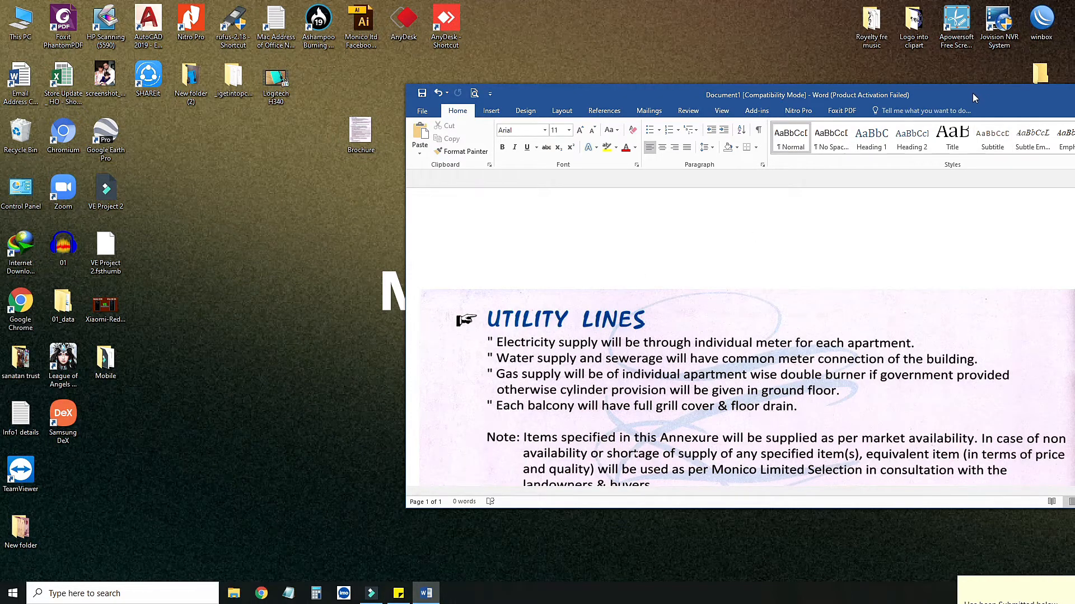
left_click_drag(972, 93, 669, 72)
left_click(869, 70)
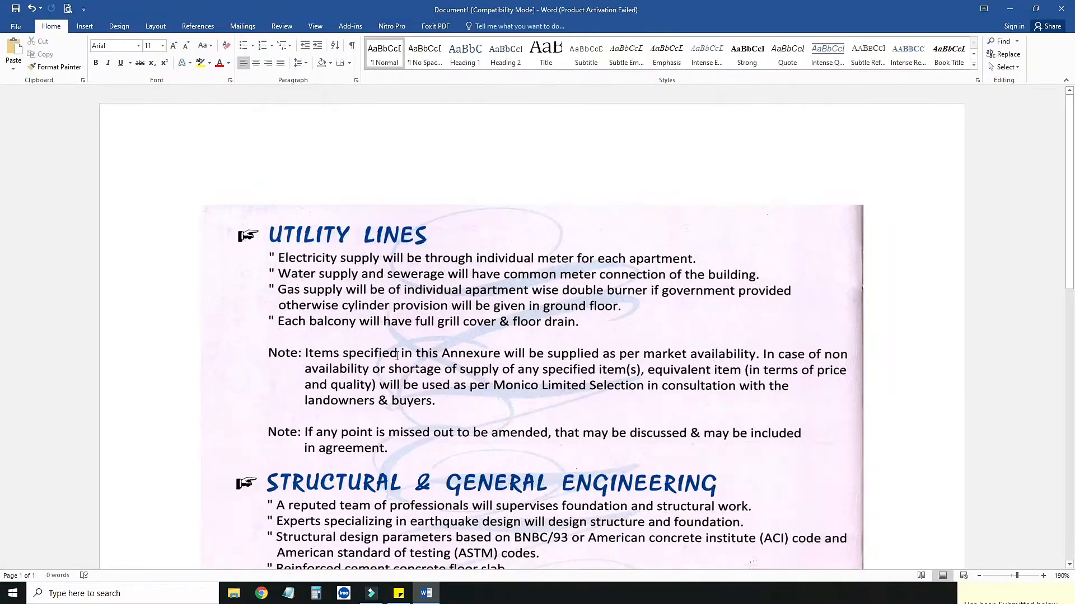
scroll(452, 338, "down", 10)
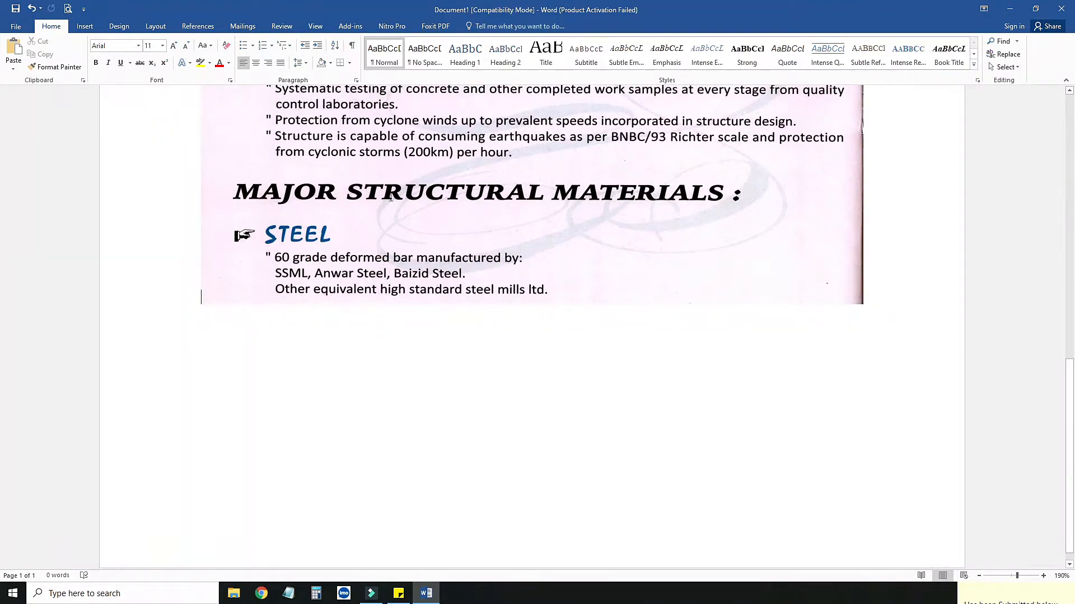
scroll(390, 197, "up", 10)
scroll(440, 267, "down", 10)
scroll(471, 310, "up", 10)
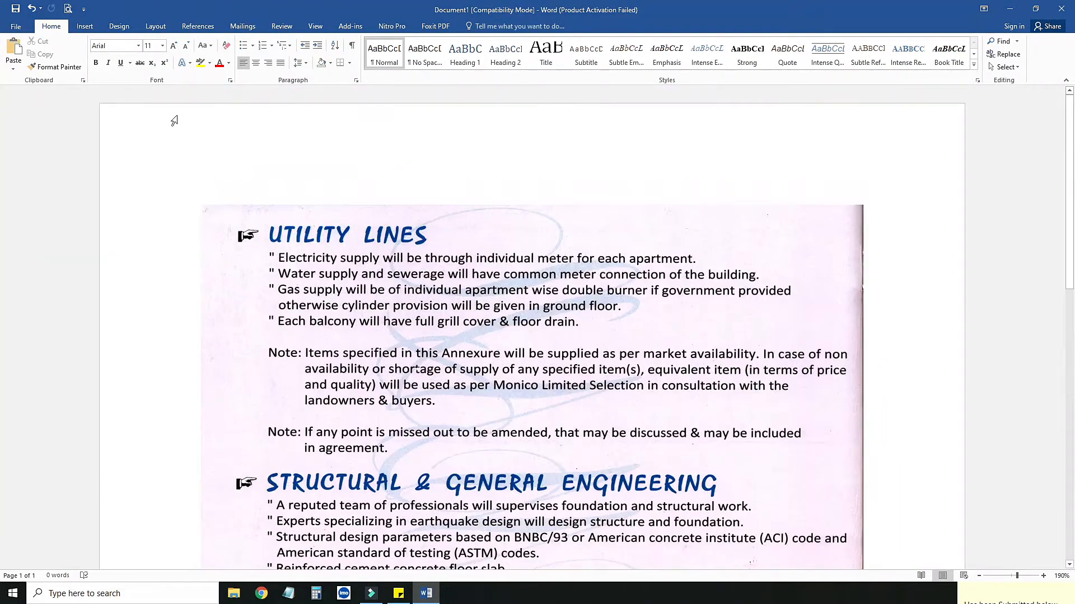
- Save the document to the Desktop as a PDF named "Convert file"
left_click(16, 27)
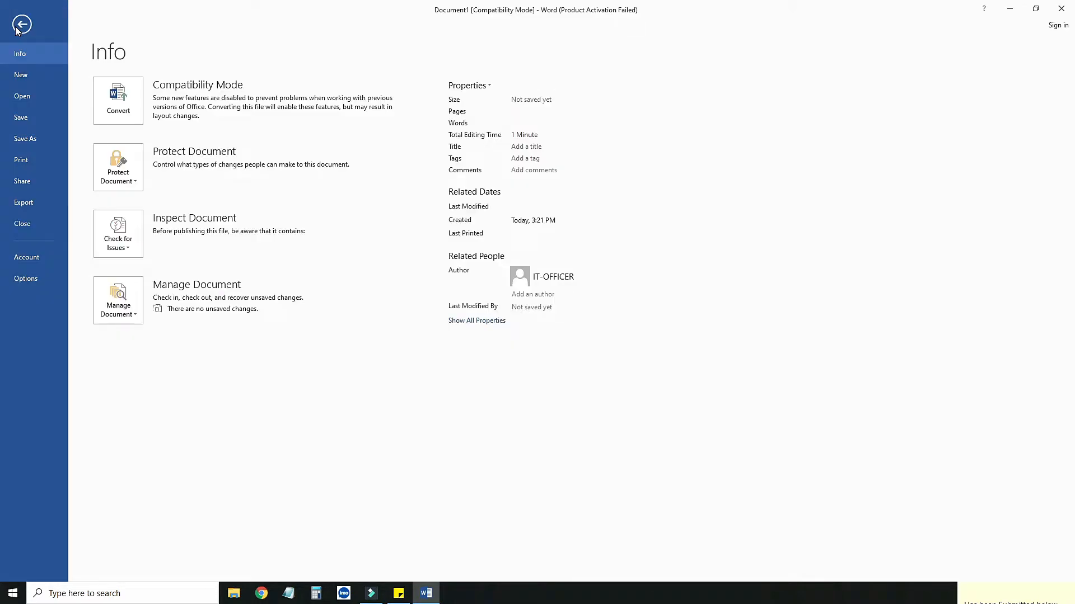
left_click(32, 140)
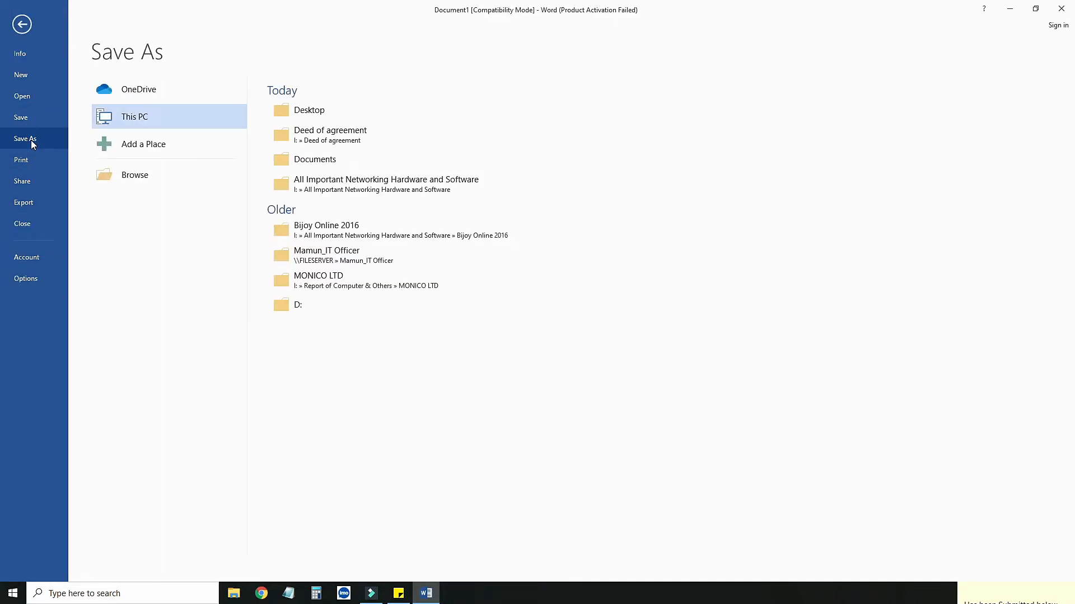
left_click(118, 177)
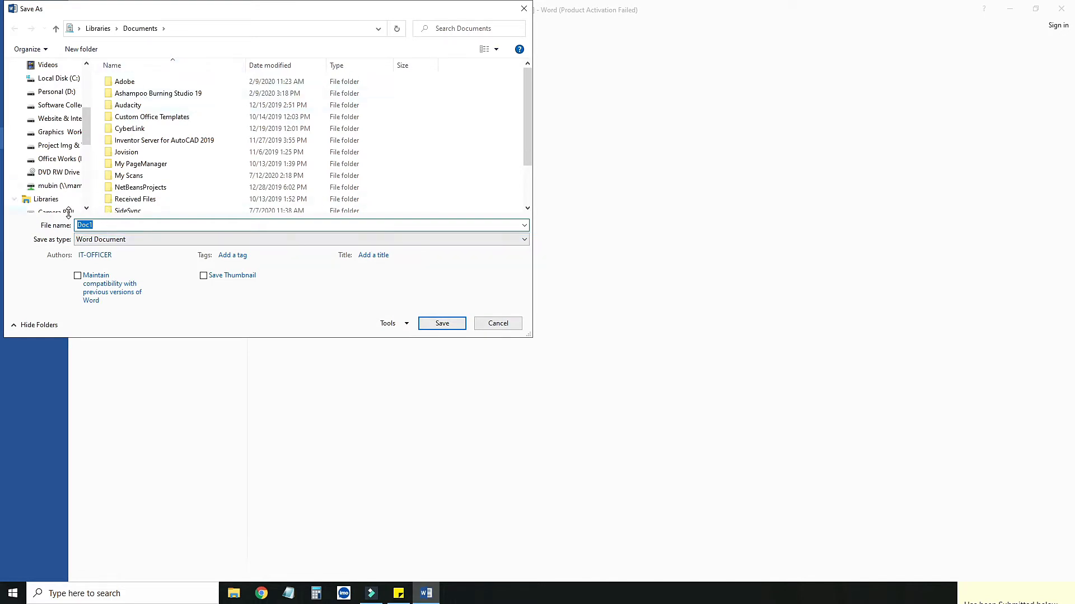
scroll(56, 133, "up", 2)
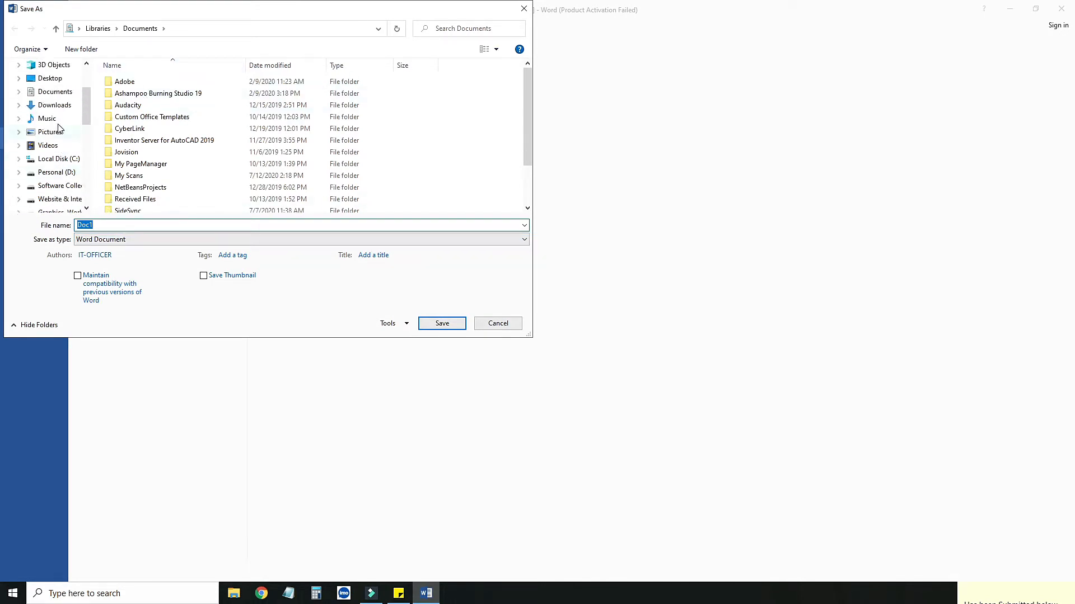
left_click(50, 79)
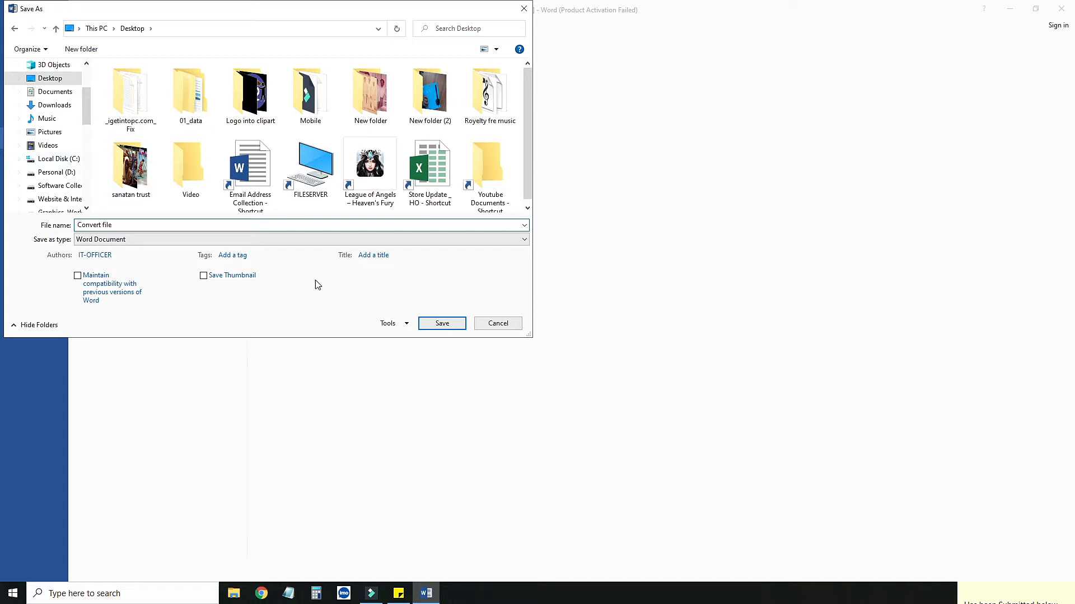
left_click(484, 242)
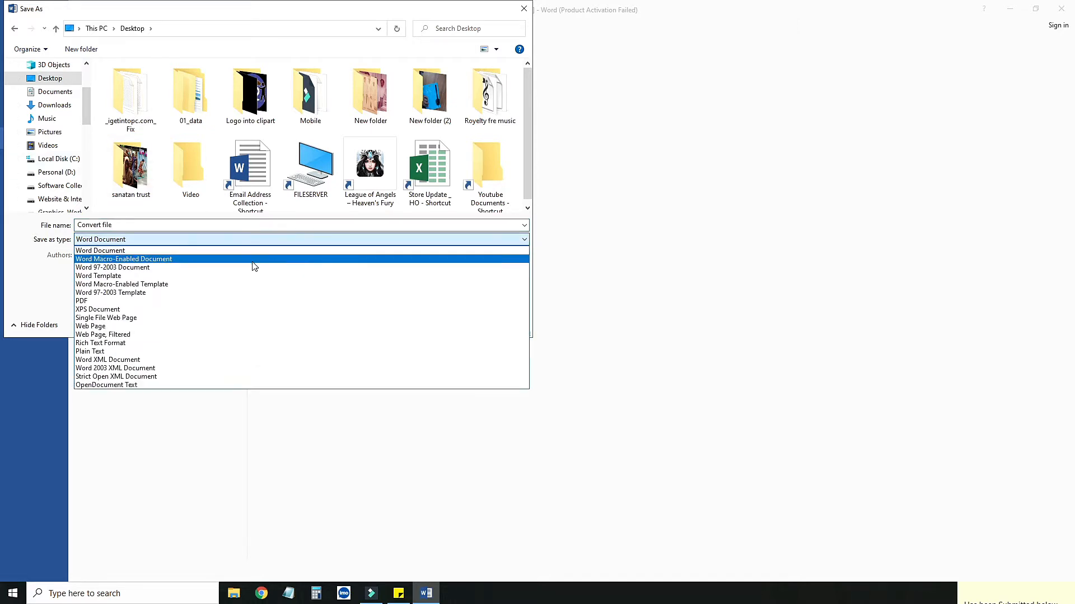
left_click(103, 302)
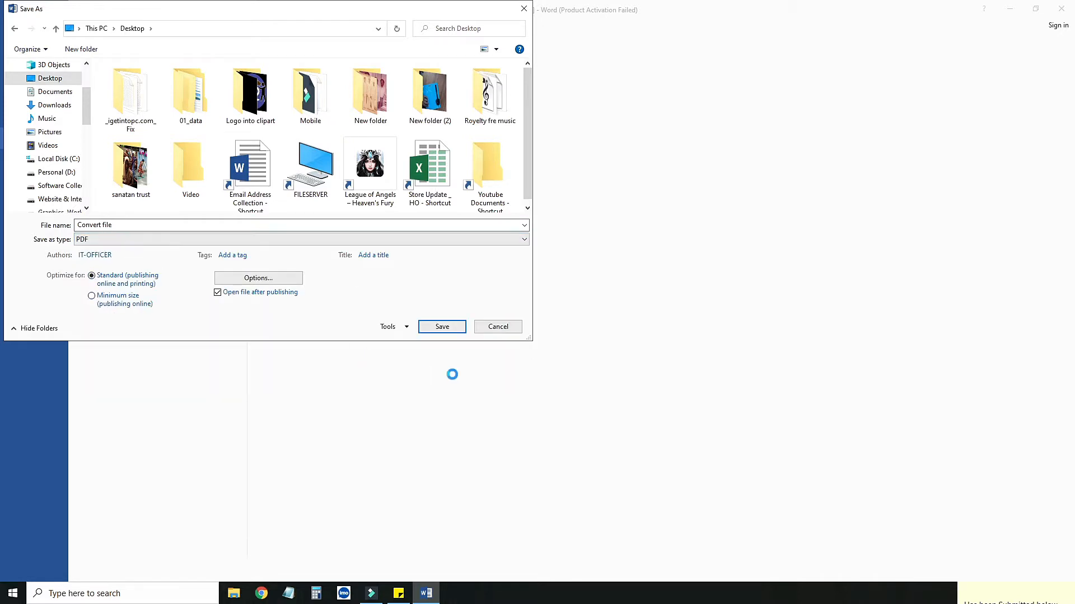
left_click(441, 327)
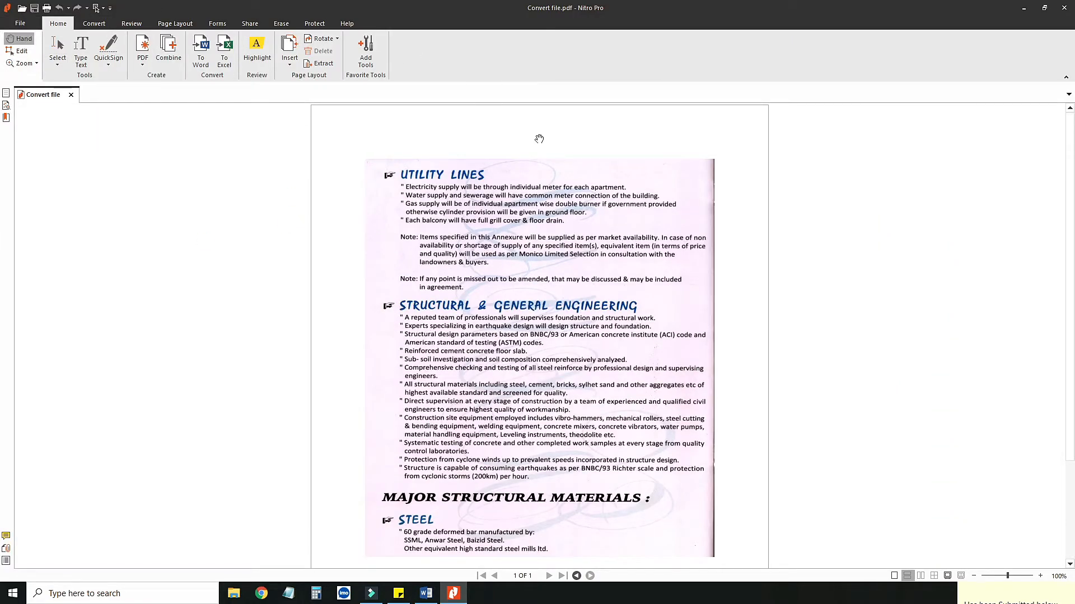
- Look over the published PDF, then close it and close the Word document without saving
scroll(529, 266, "down", 3)
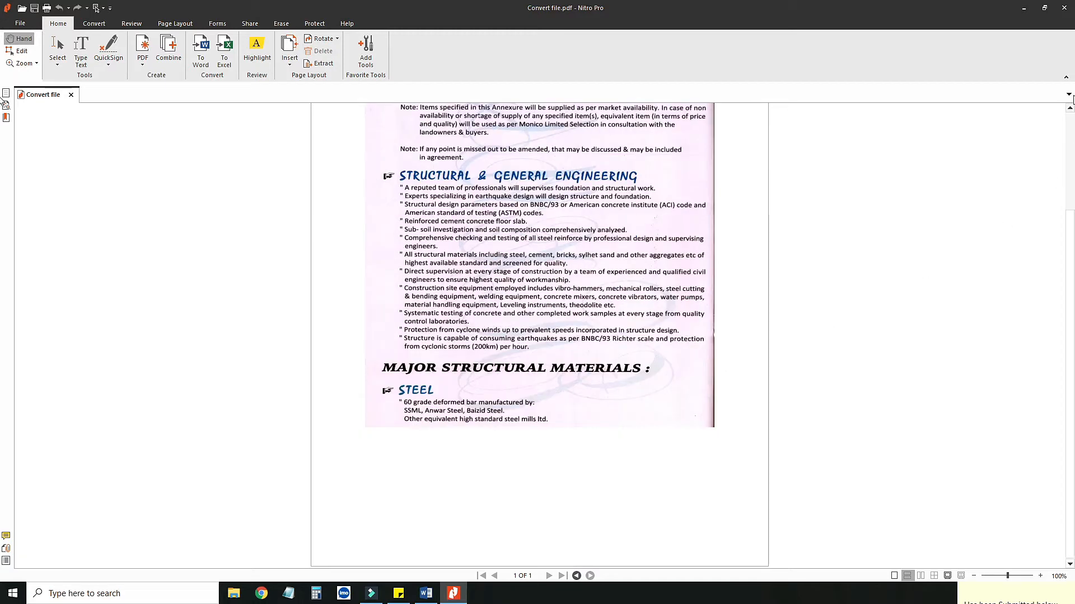
left_click(1064, 8)
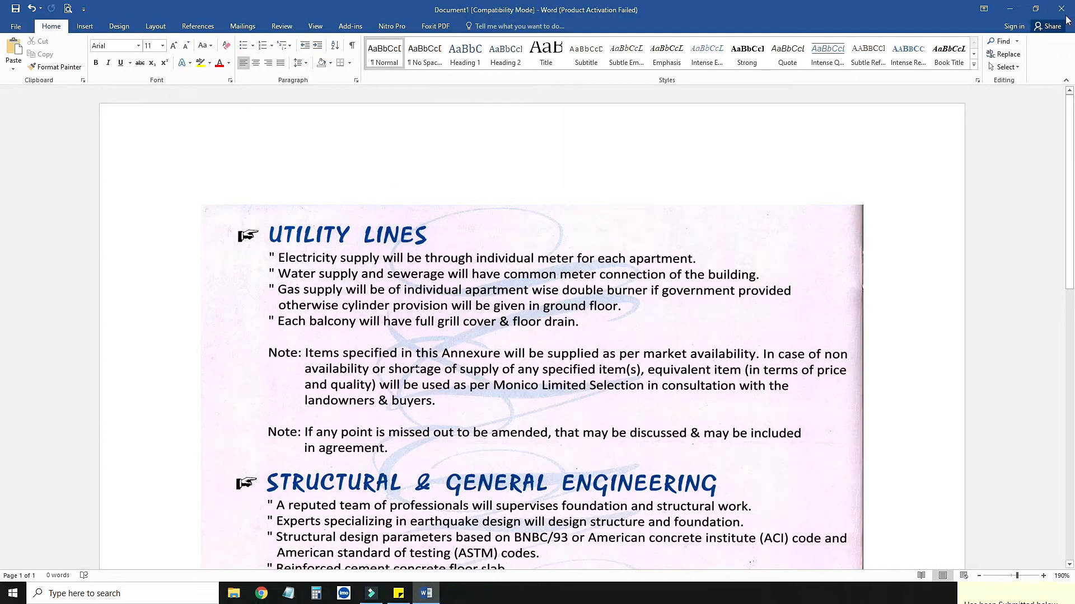
left_click(1061, 9)
left_click(537, 321)
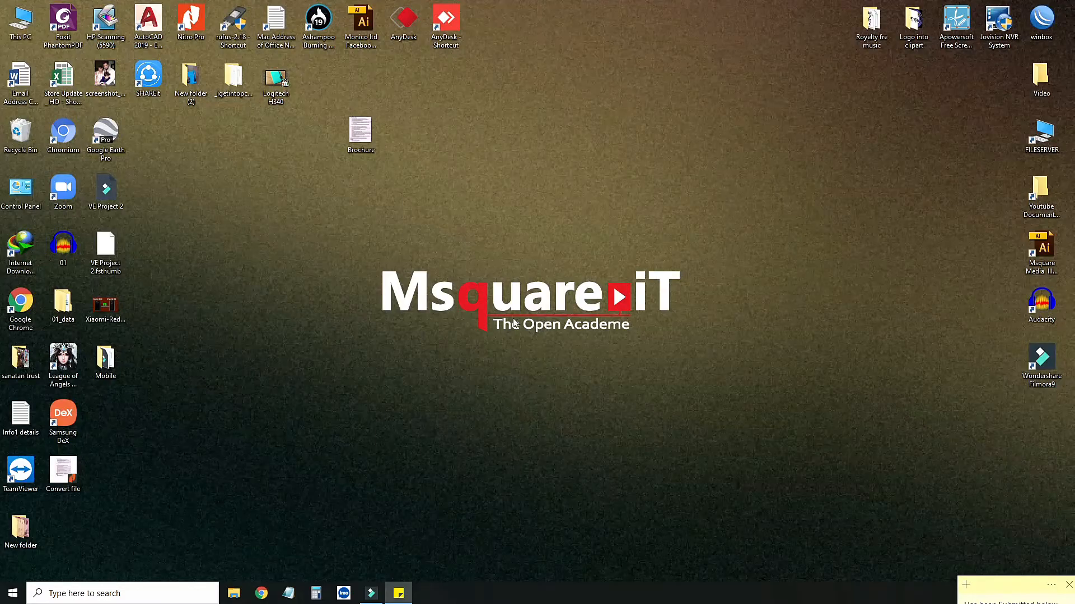
- Refresh the desktop and check the file type of "Convert file" in its properties
right_click(303, 257)
left_click(325, 288)
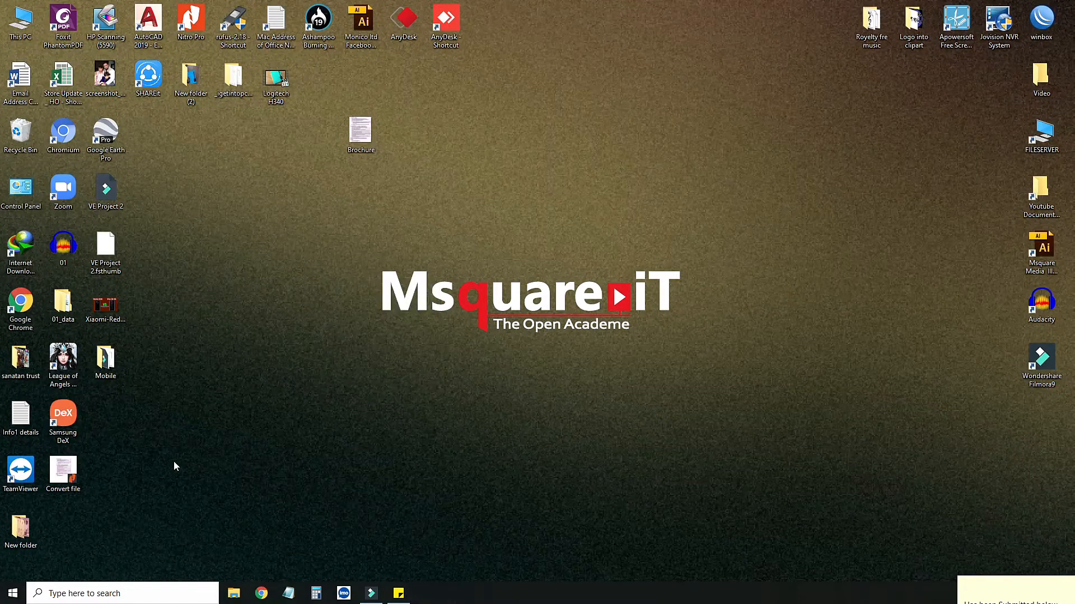
right_click(56, 472)
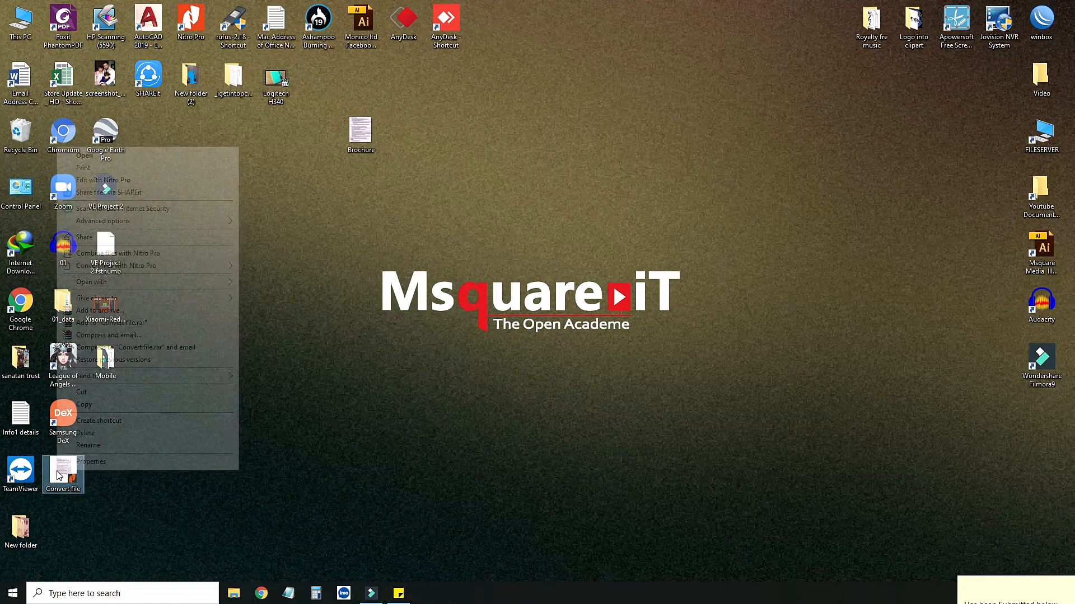
left_click(98, 463)
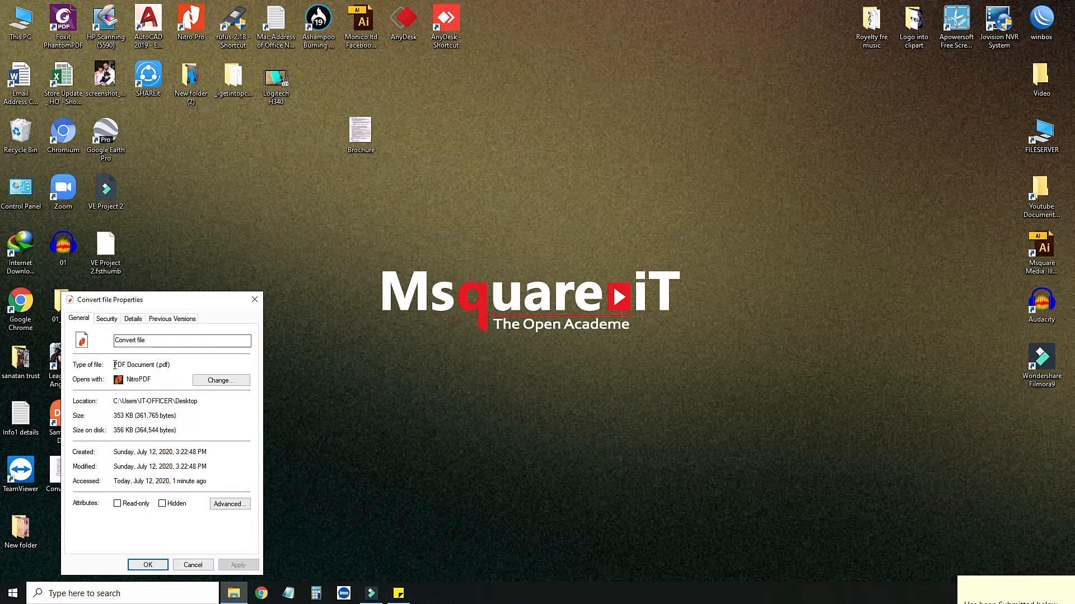
left_click_drag(114, 365, 187, 358)
left_click(193, 565)
right_click(207, 321)
left_click(238, 354)
- Launch Word 2016 again and create a new blank document
left_click(117, 593)
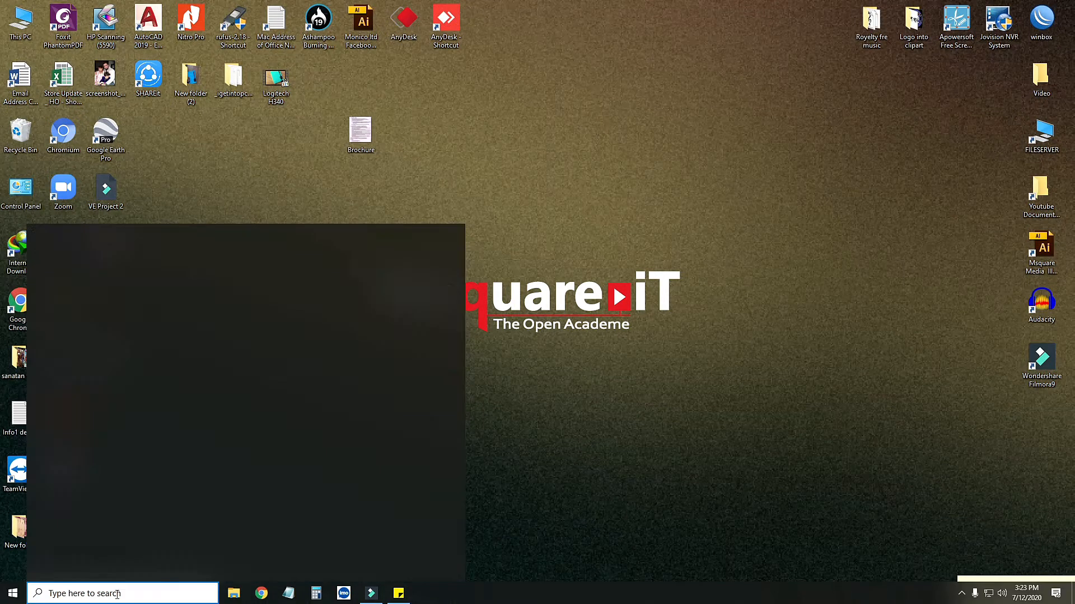
type("w")
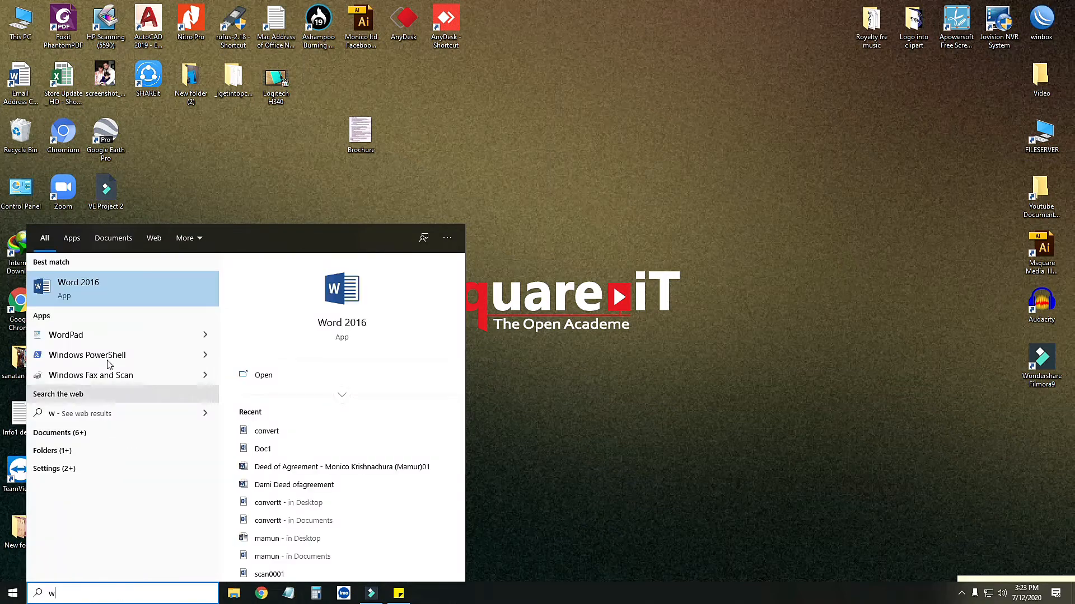
left_click(89, 289)
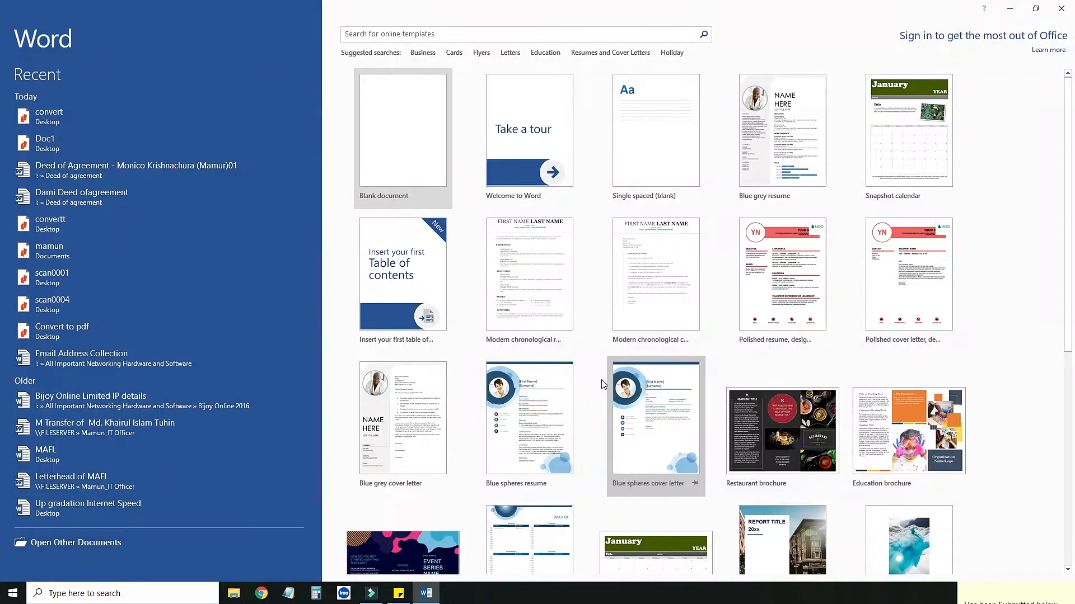
left_click(417, 166)
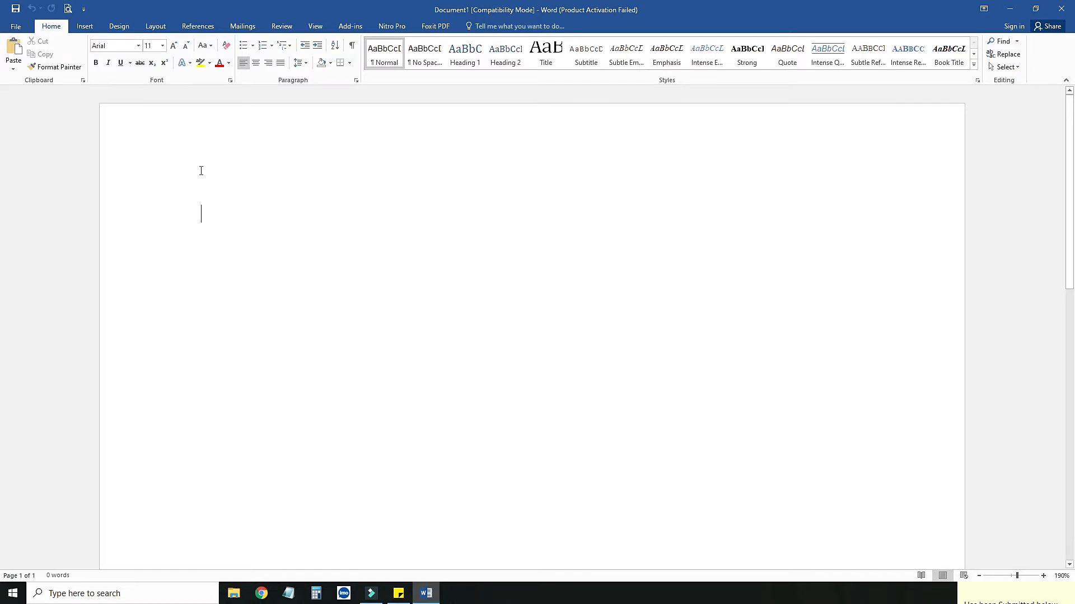
- Open the "Convert file" PDF from the Desktop in Word and accept its conversion to an editable document
left_click(16, 27)
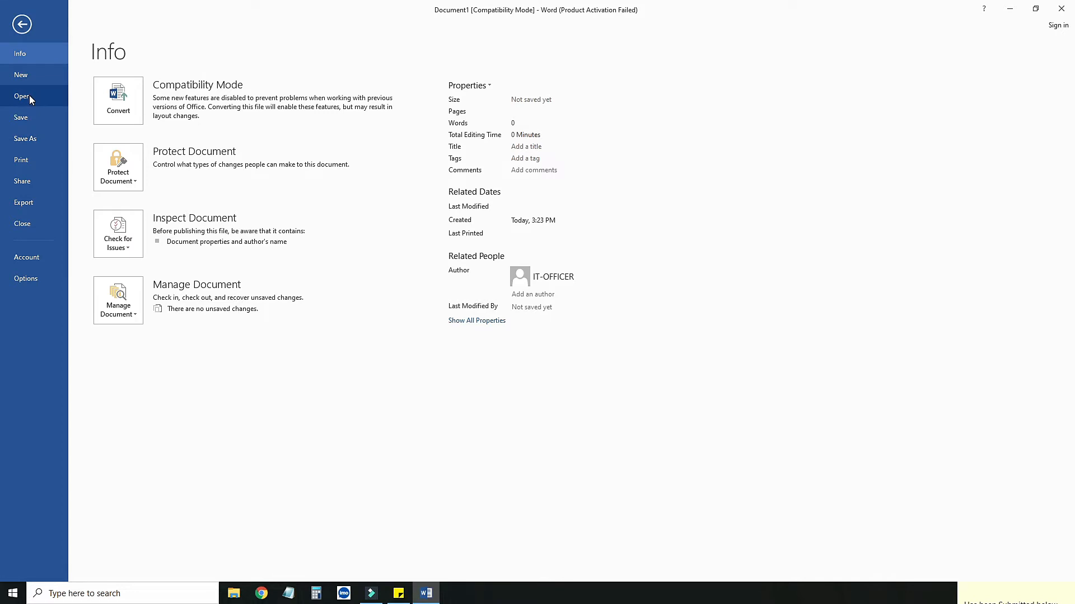
left_click(29, 96)
left_click(134, 212)
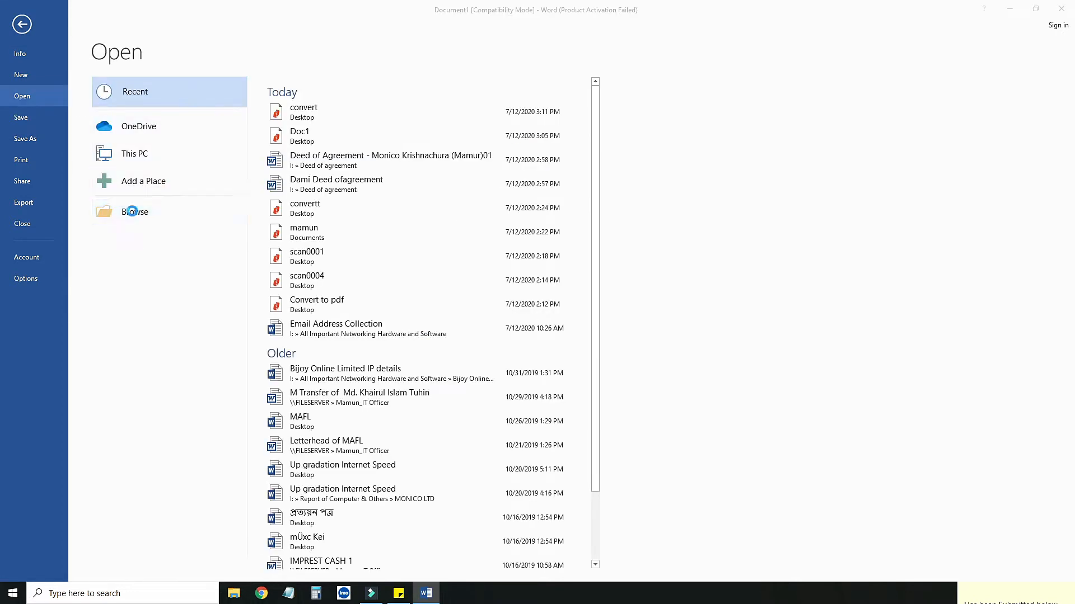
scroll(61, 105, "up", 2)
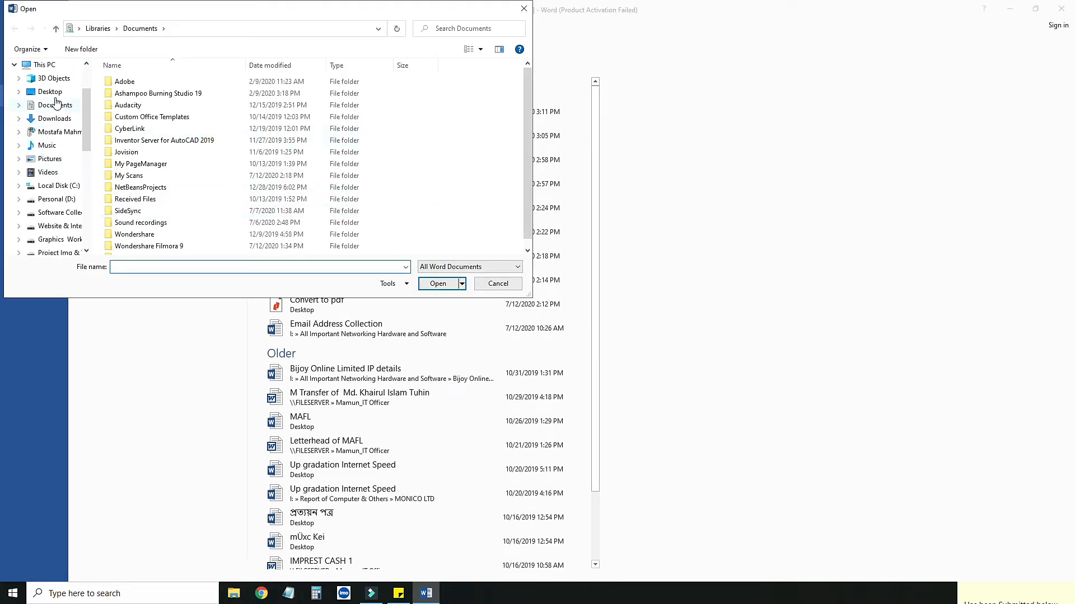
left_click(53, 93)
scroll(234, 177, "down", 1)
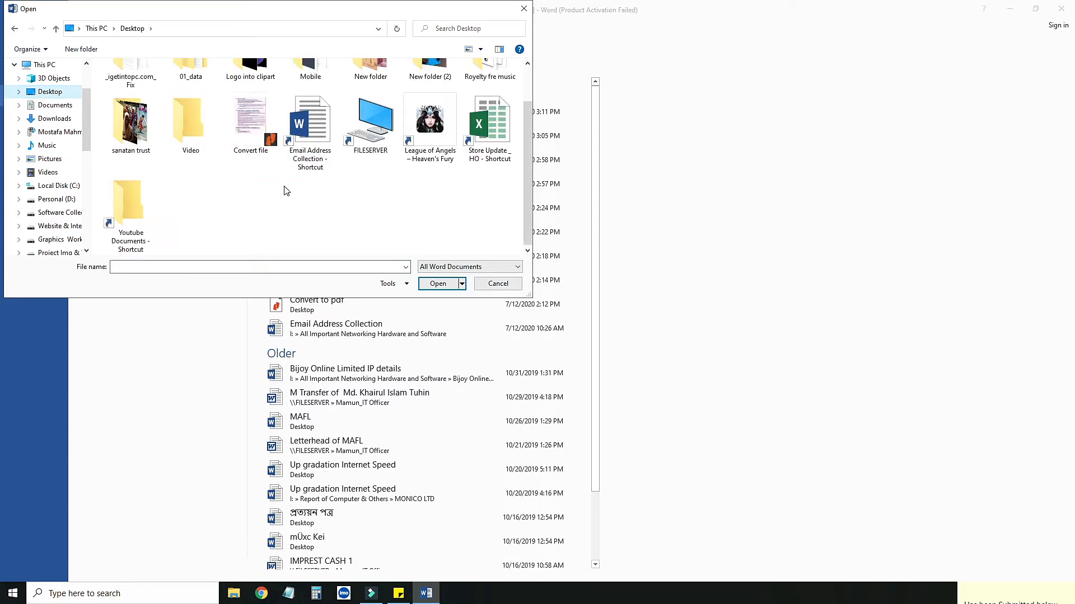
left_click(249, 127)
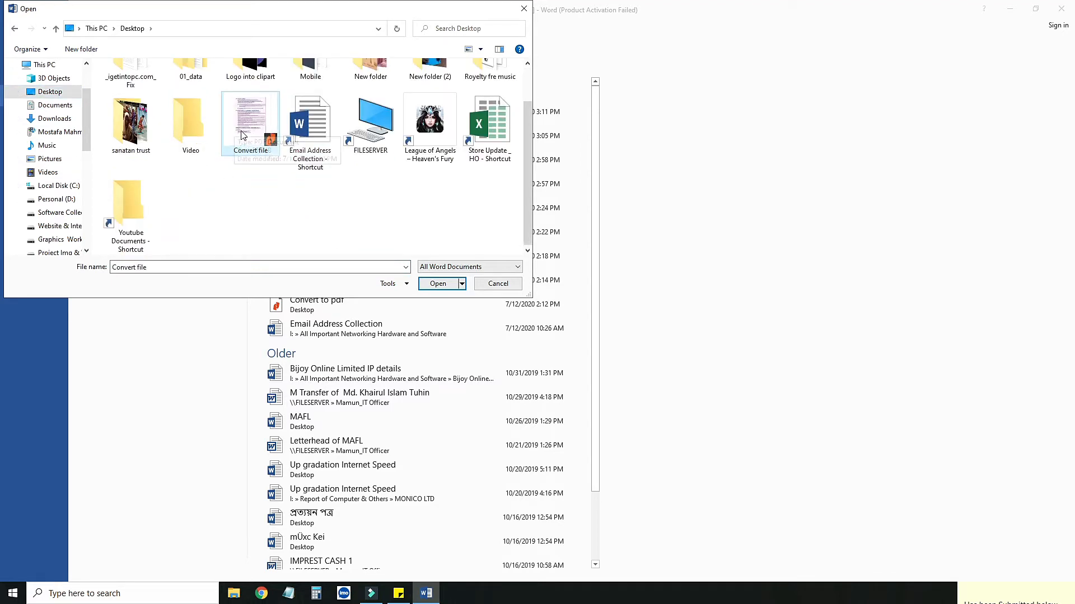
left_click(440, 285)
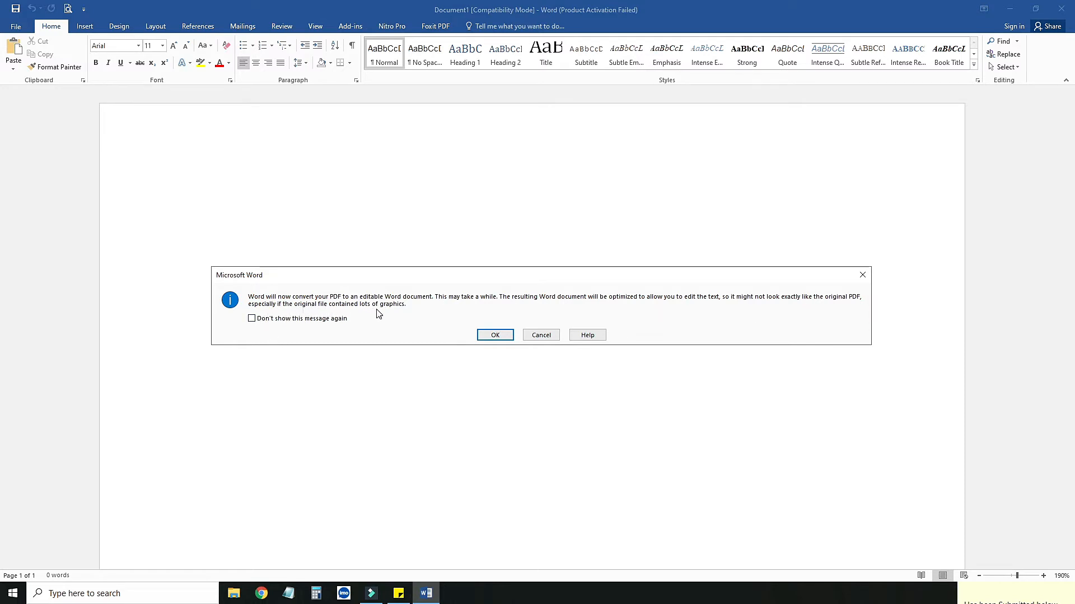
left_click(495, 335)
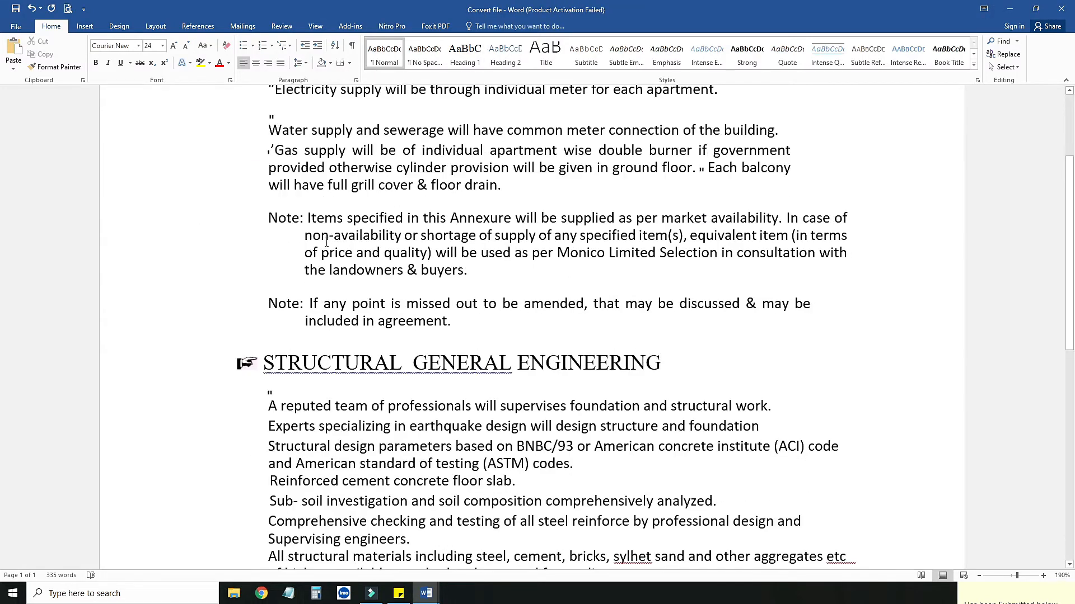
- Add the text "Just try to type any text" after the sentence ending in "floor drain" under UTILITY LINES
left_click(519, 340)
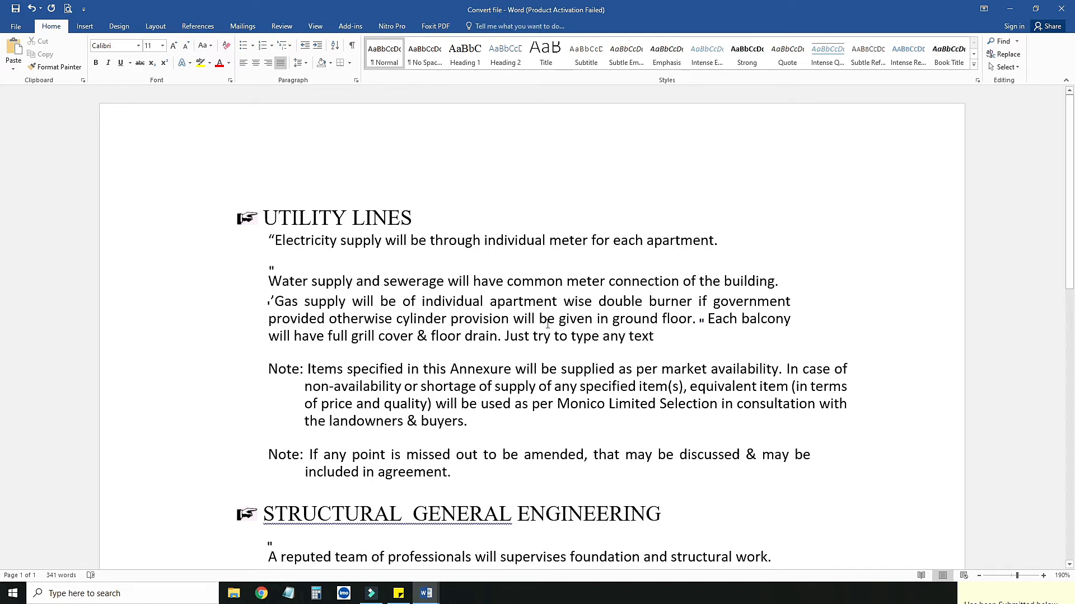
left_click_drag(503, 336, 657, 342)
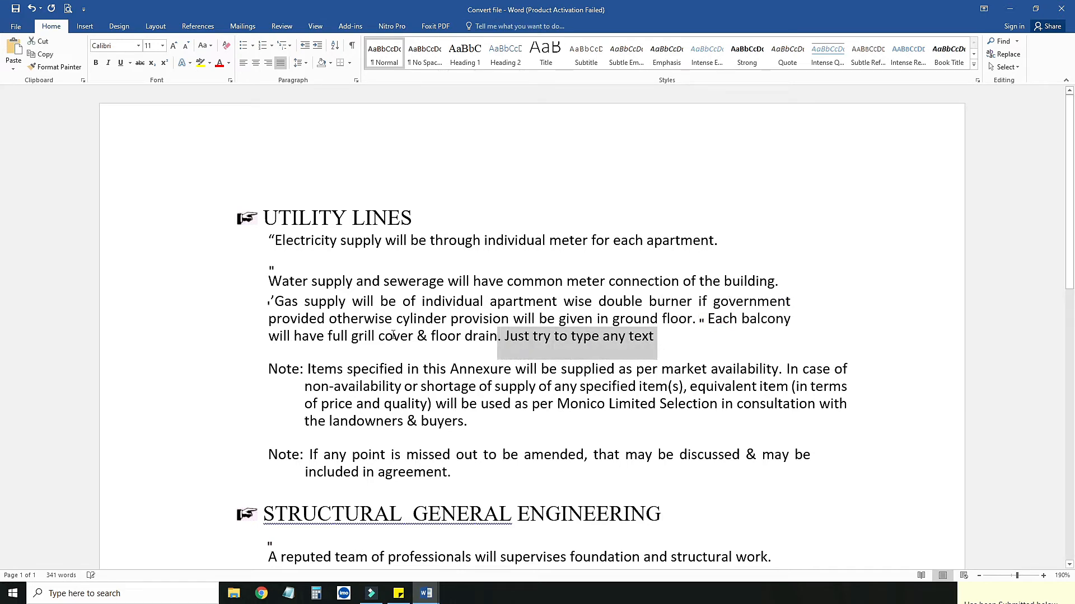
- Right-align the water and gas supply paragraphs and decrease the indent of the first Note paragraph
left_click_drag(278, 281, 680, 350)
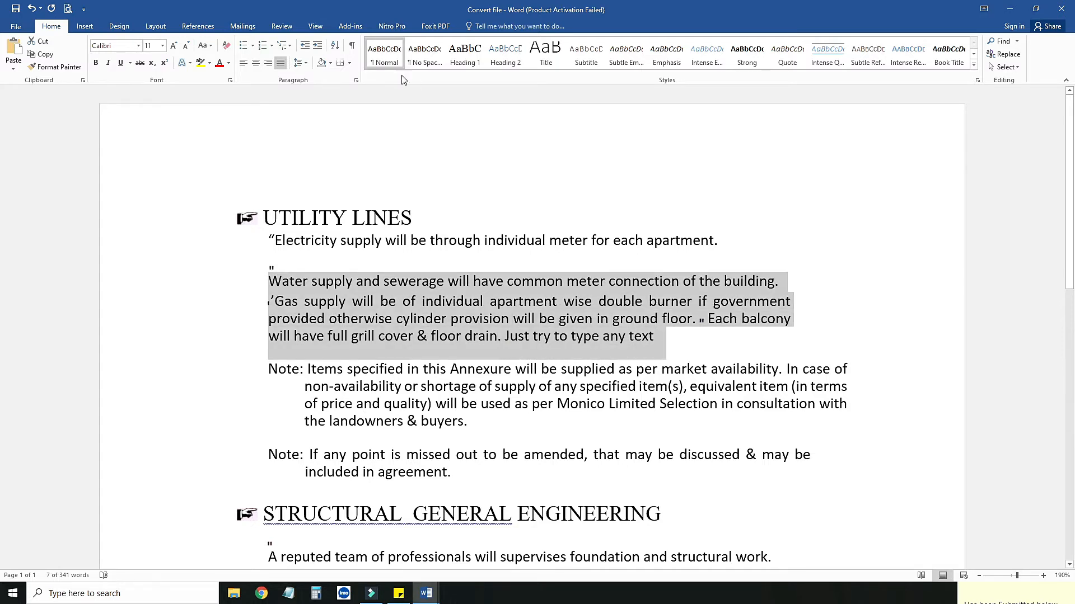
left_click(243, 65)
left_click(254, 65)
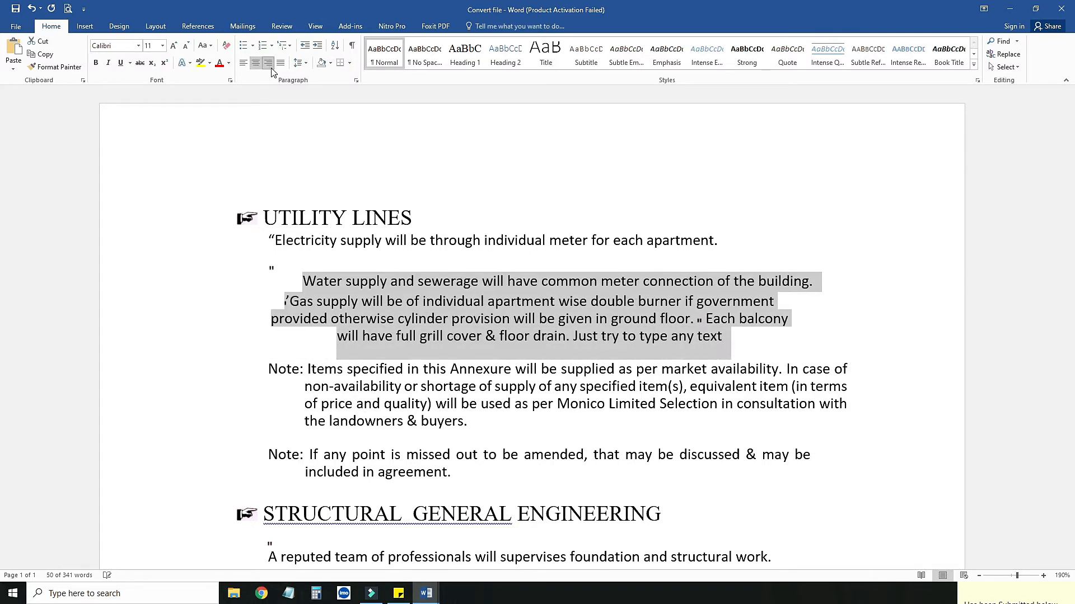
left_click(268, 64)
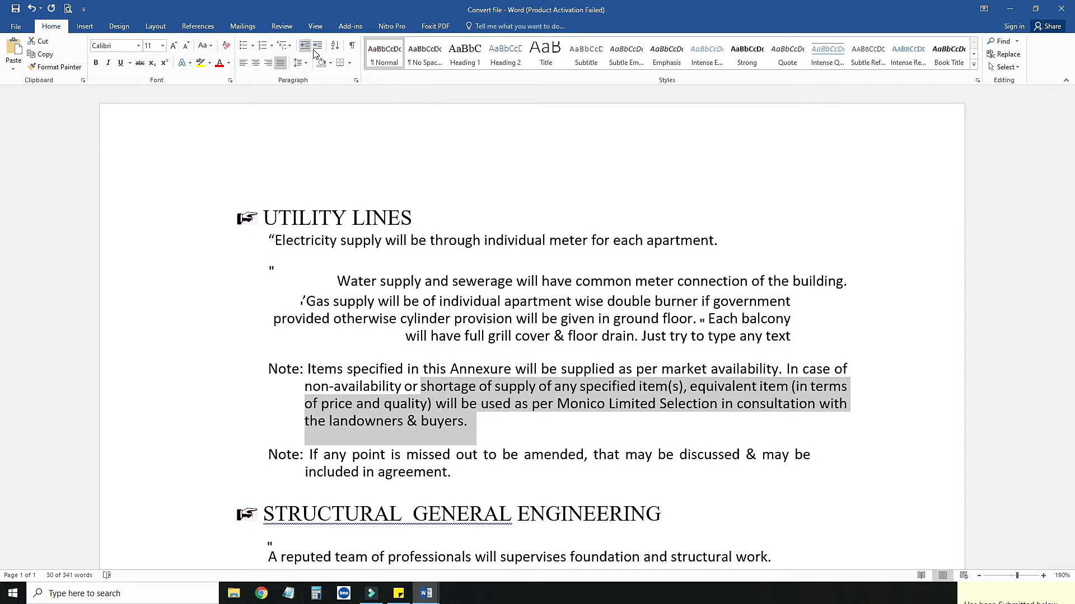
left_click(305, 45)
left_click(352, 456)
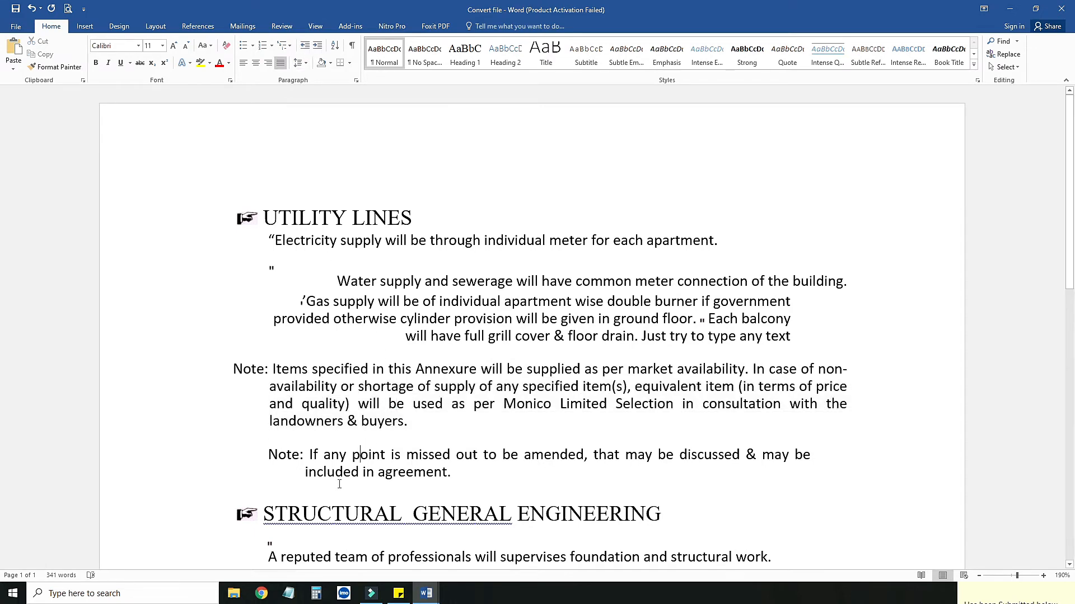
- View the paragraph settings for the opening lines under STRUCTURAL GENERAL ENGINEERING without changing them, and return to the document's beginning
scroll(340, 485, "down", 8)
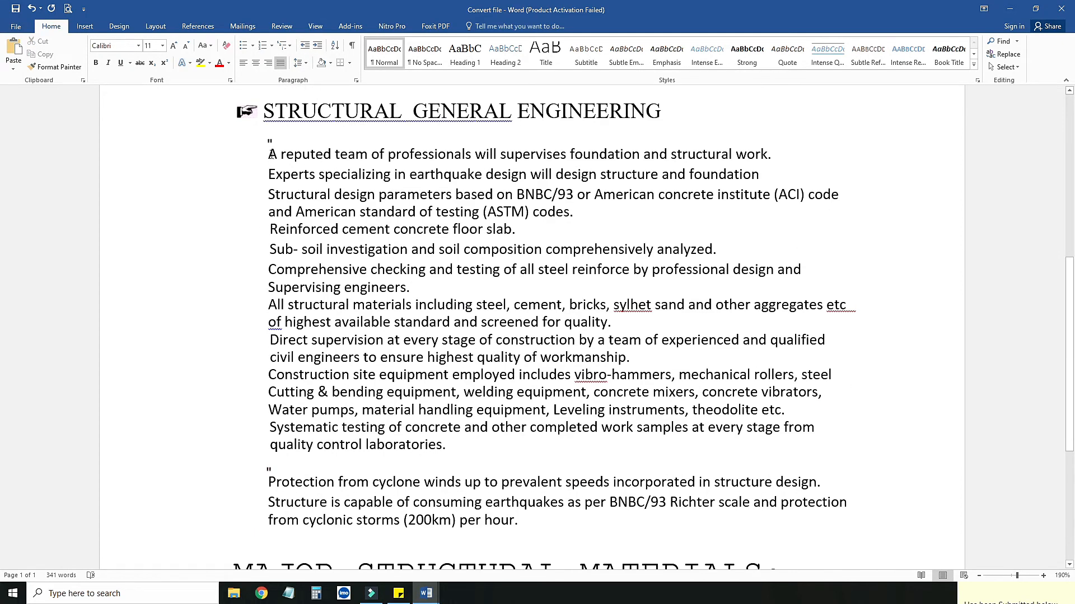
left_click_drag(271, 154, 510, 342)
right_click(351, 222)
left_click(407, 305)
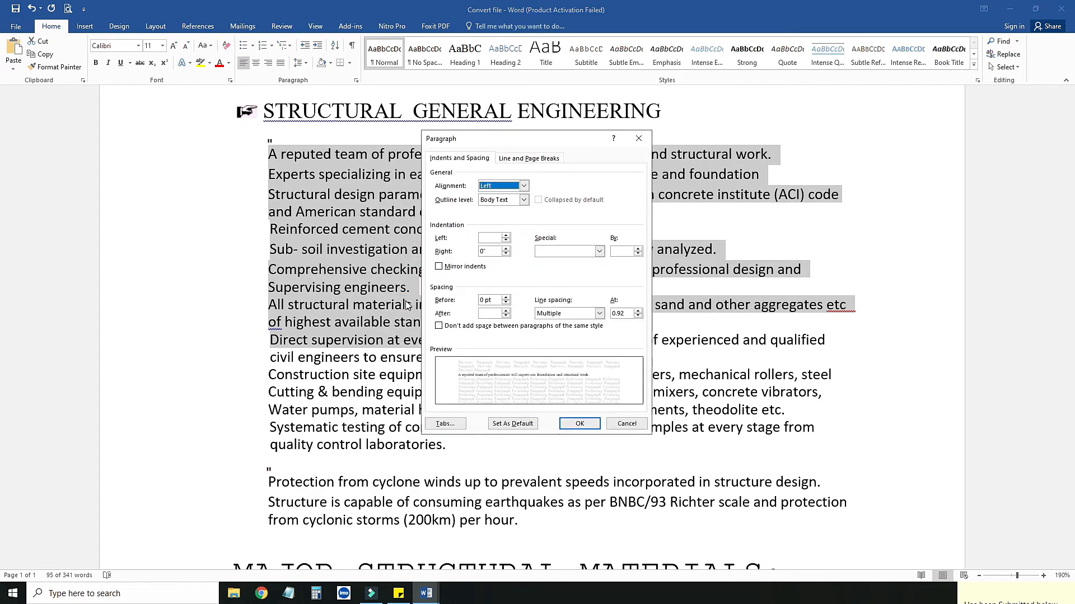
left_click(614, 423)
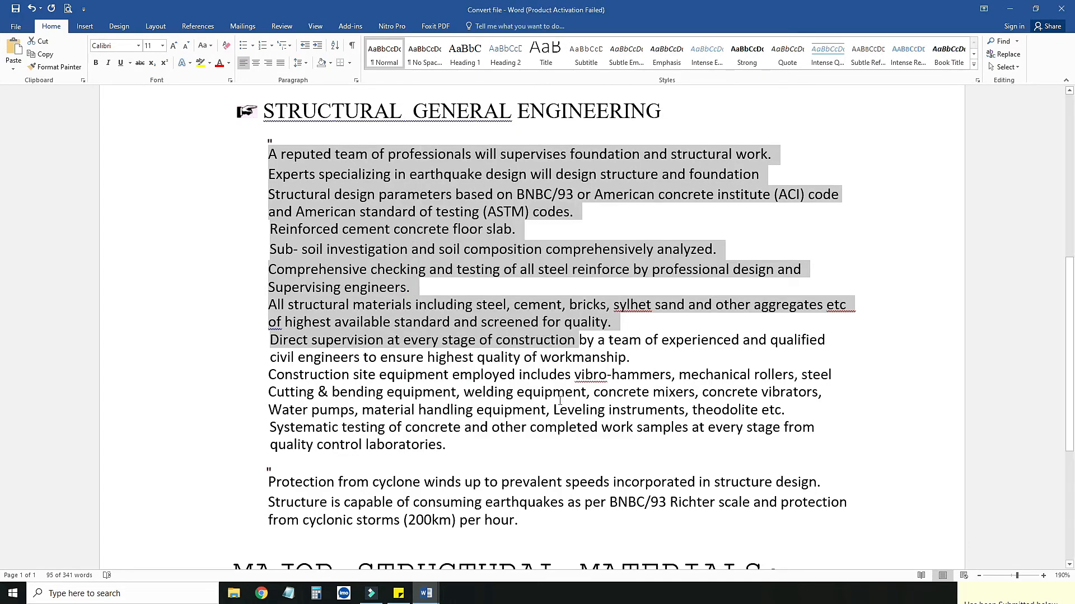
scroll(369, 380, "down", 5)
scroll(390, 366, "up", 13)
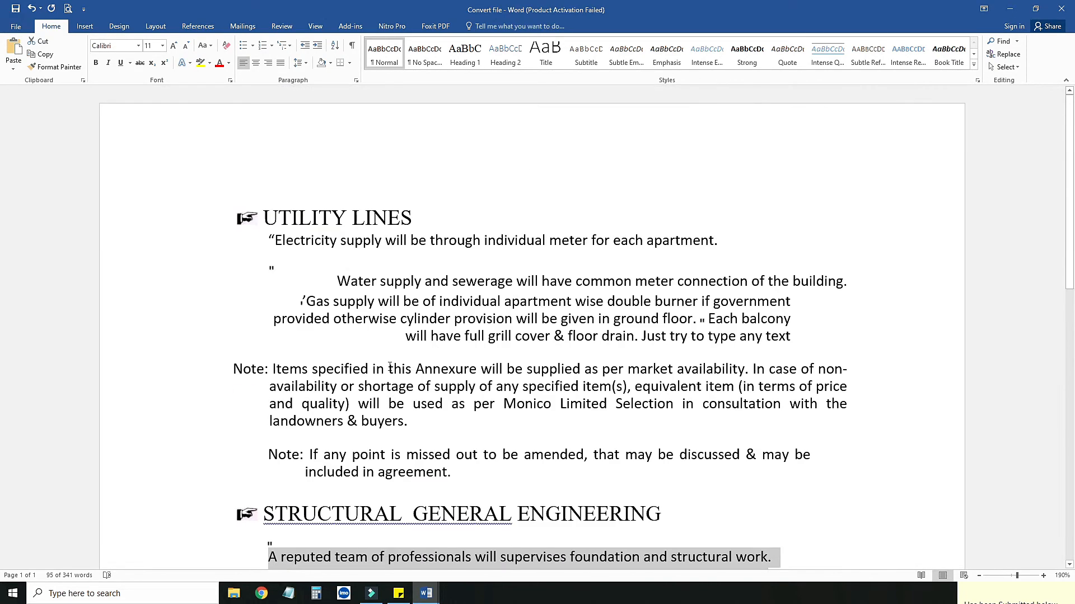
- Open the Brochure image from the desktop and arrange its window side by side with the reduced Word window
left_click(1035, 8)
left_click(1066, 10)
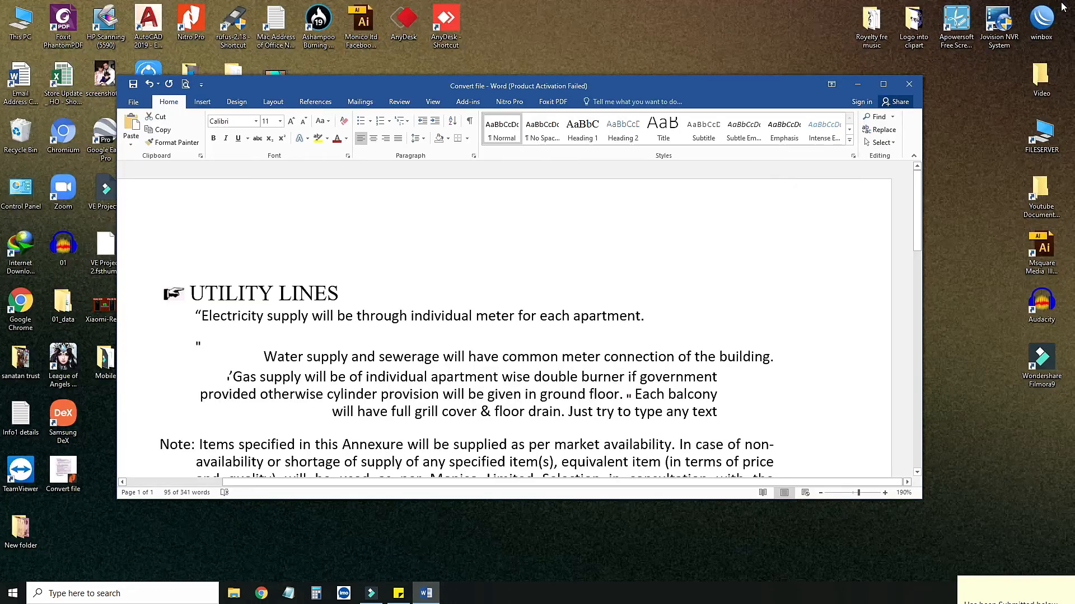
left_click_drag(367, 89, 761, 58)
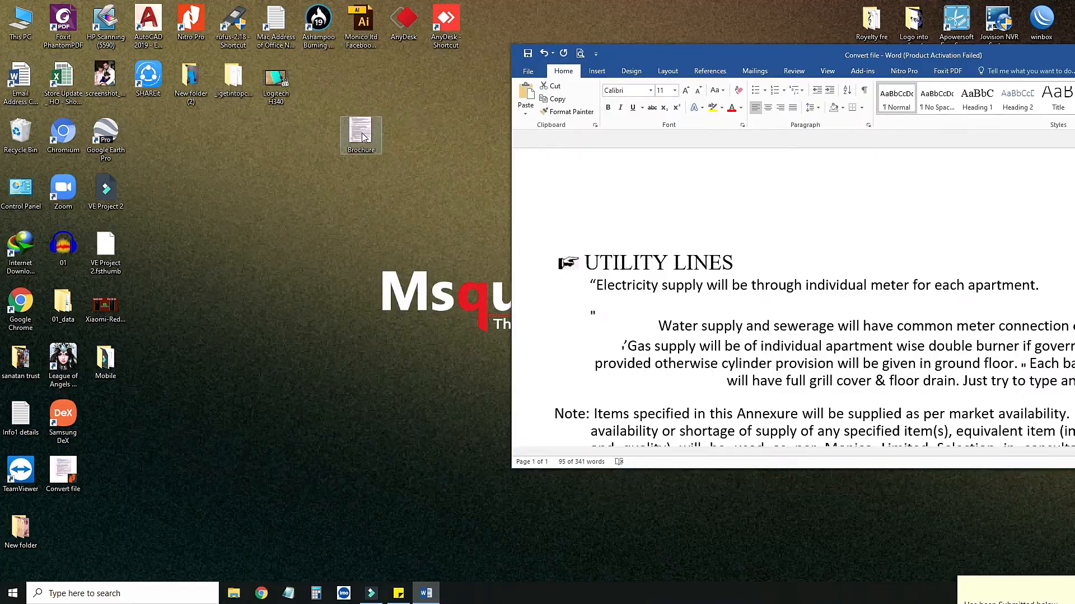
double_click(361, 133)
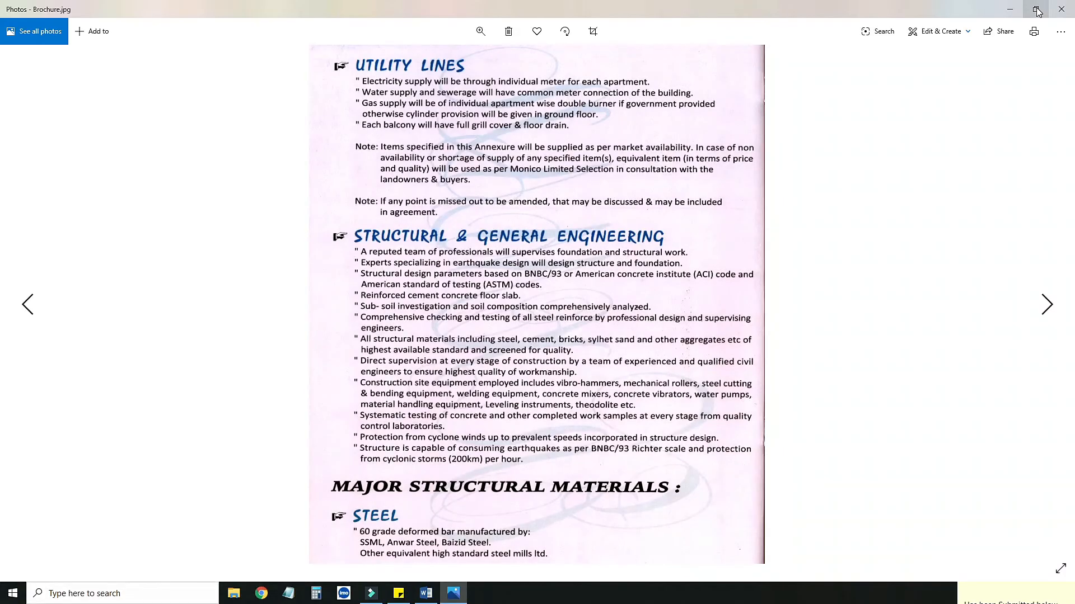
left_click(1037, 11)
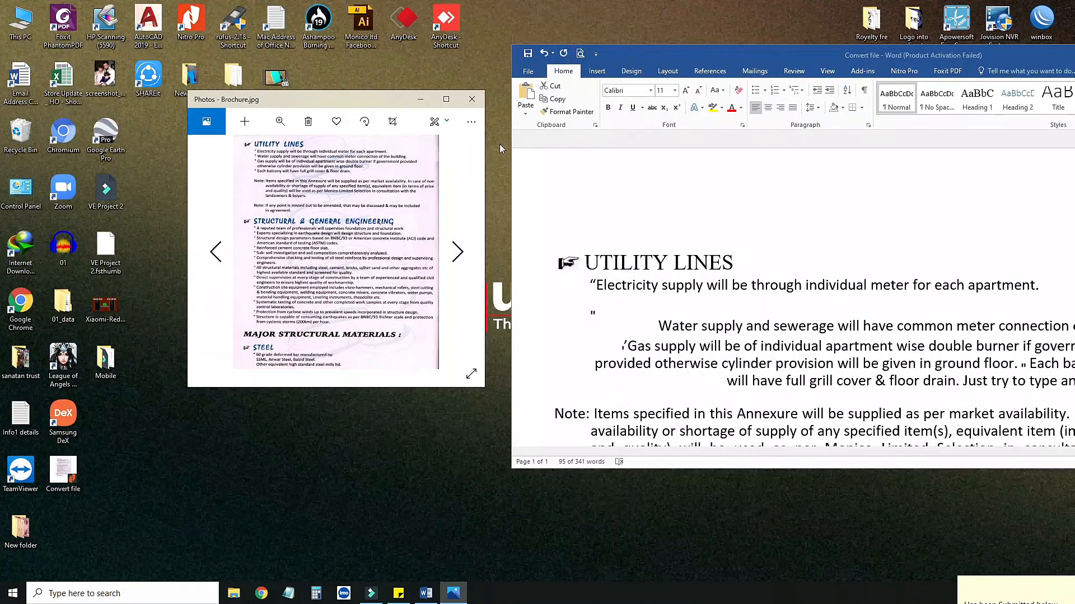
left_click_drag(398, 111, 339, 129)
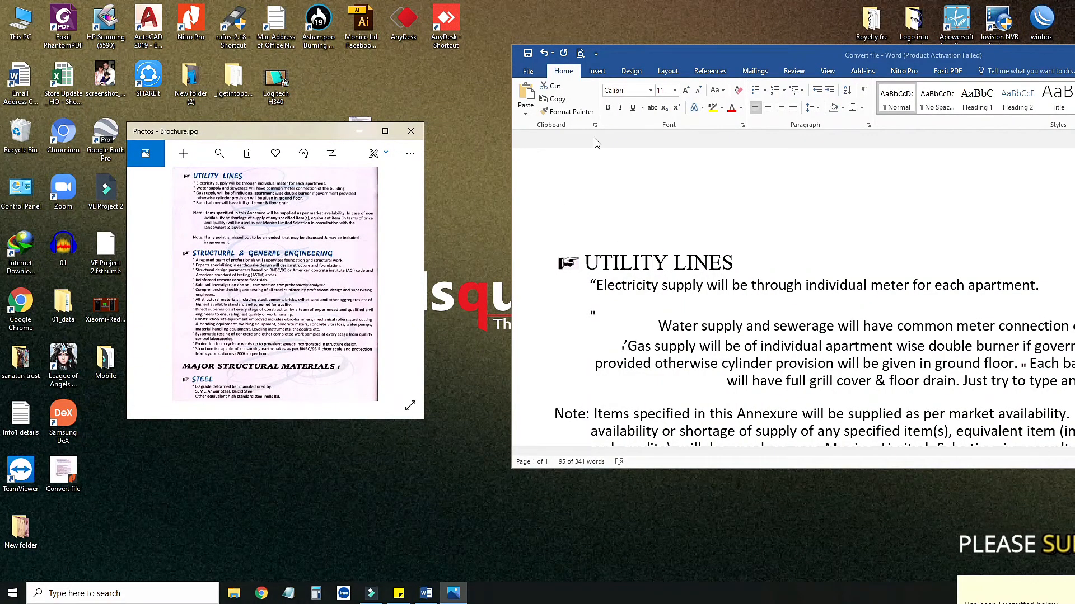
left_click_drag(637, 49, 553, 21)
- Compare the converted Word text, from UTILITY LINES through STEEL, with the original Brochure image
scroll(591, 286, "down", 1)
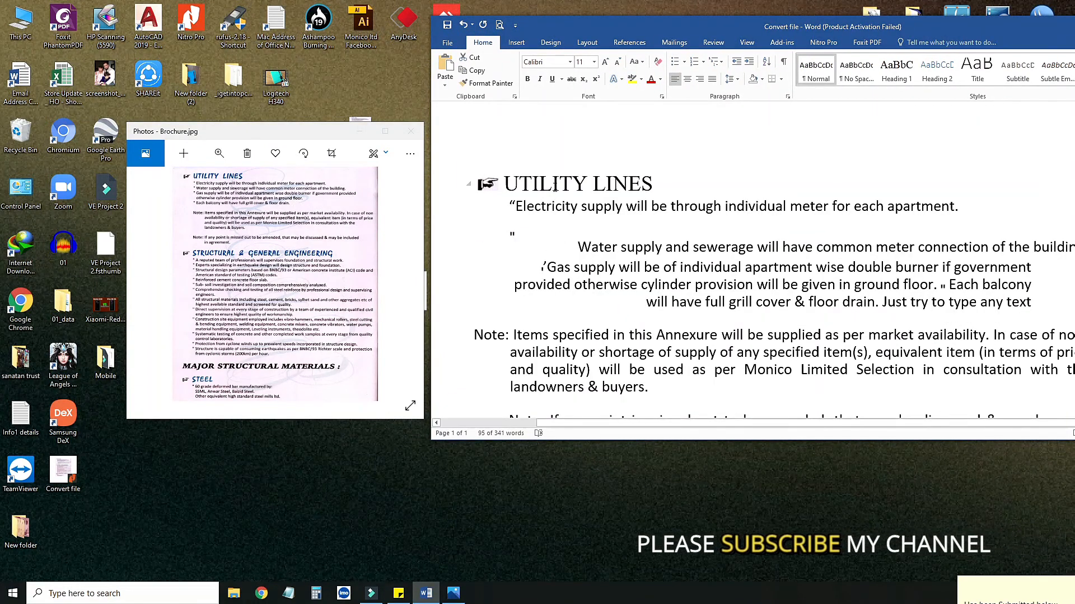
scroll(566, 349, "down", 3)
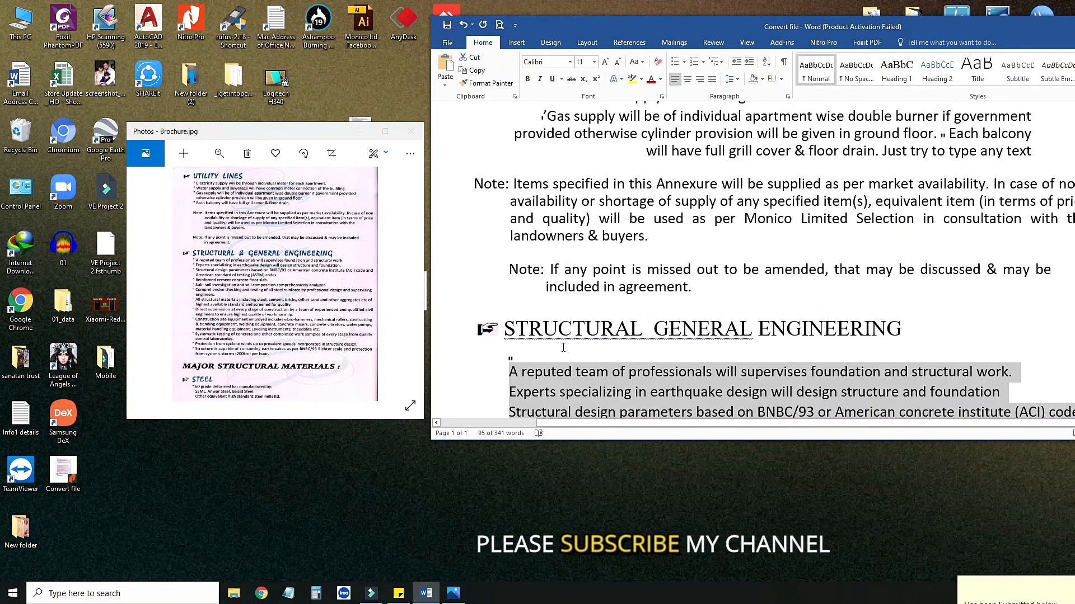
scroll(563, 352, "down", 1)
scroll(513, 361, "down", 2)
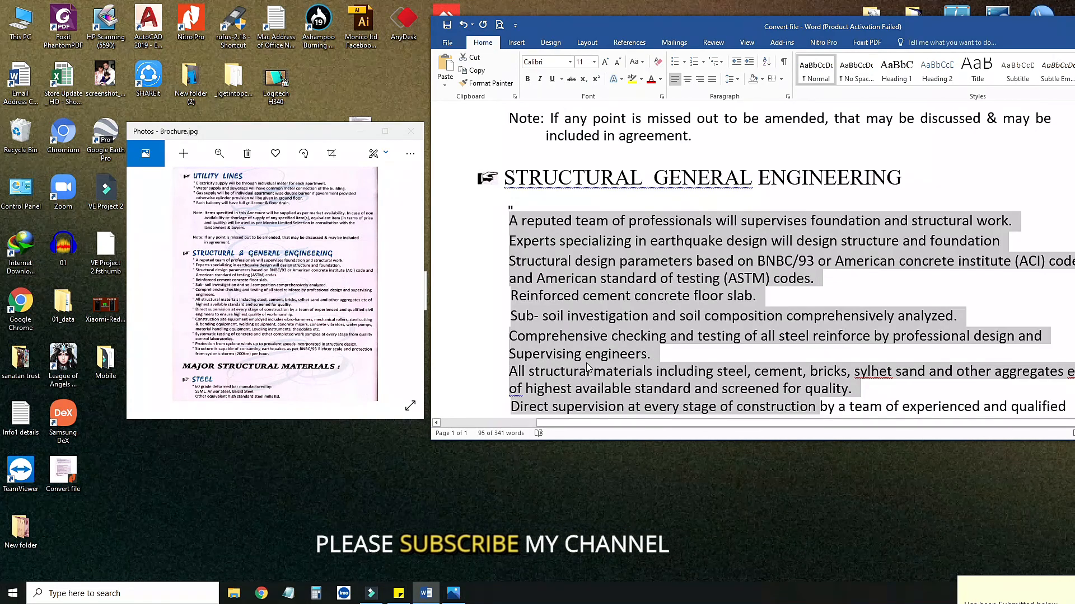
scroll(614, 285, "up", 2)
scroll(614, 285, "down", 2)
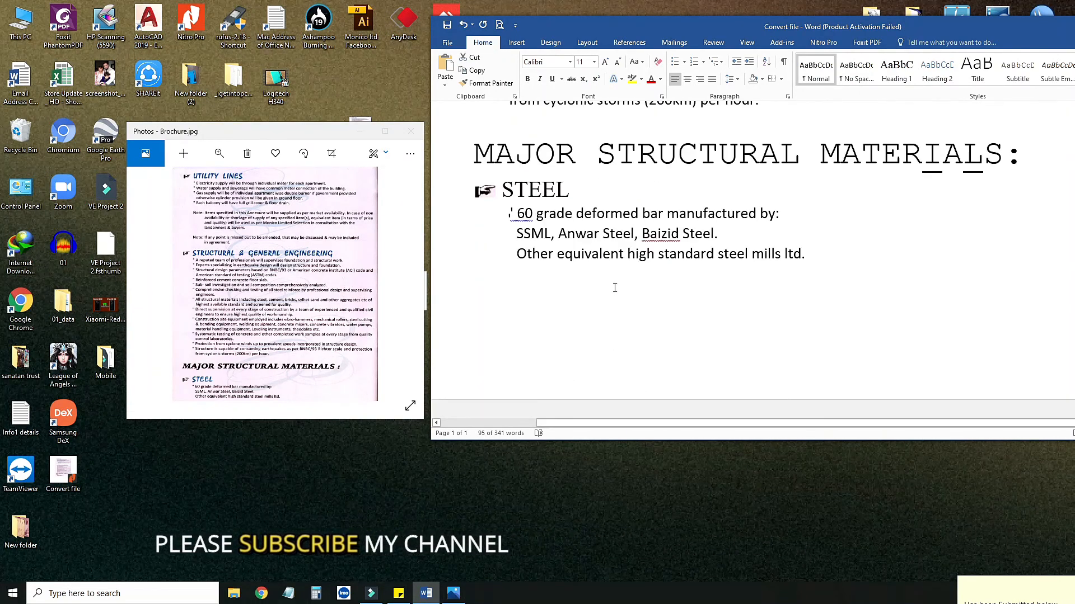
scroll(614, 284, "up", 7)
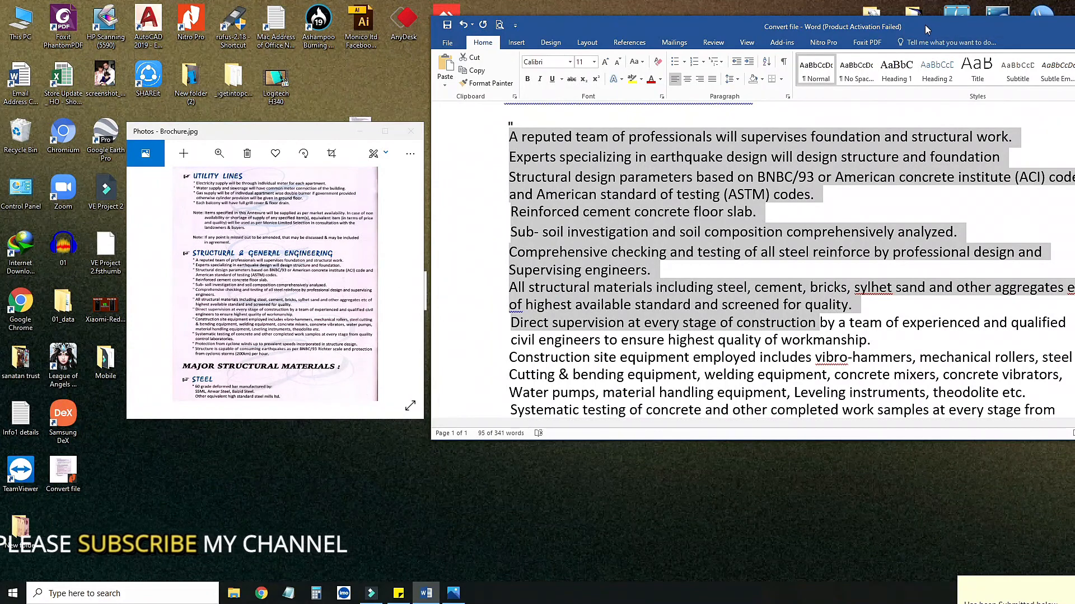
- Close the converted Word document without saving and close the Brochure image
left_click_drag(925, 25, 647, 172)
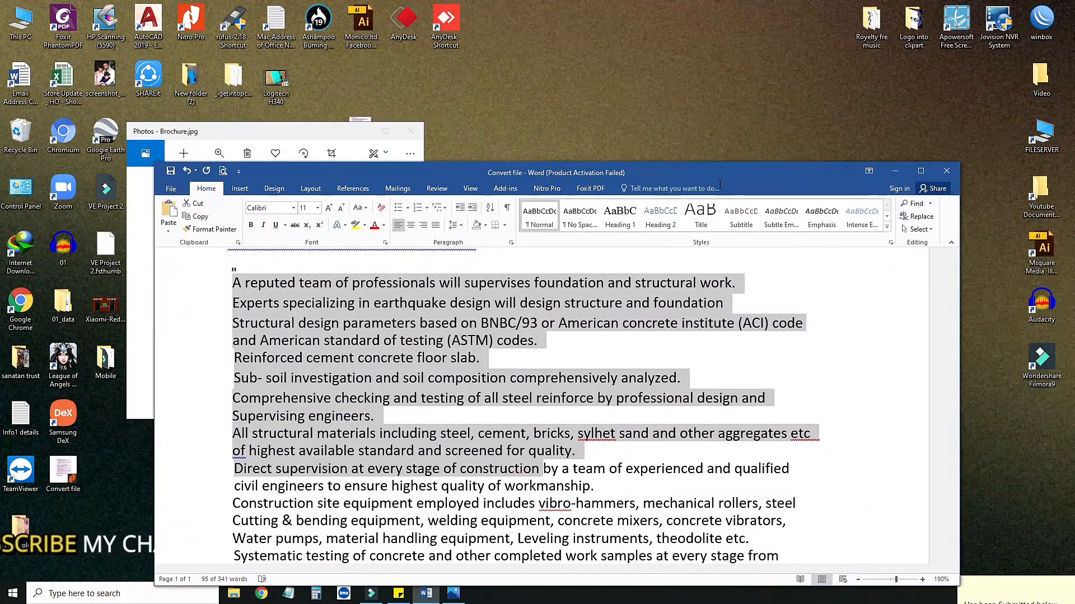
left_click(945, 170)
left_click(533, 318)
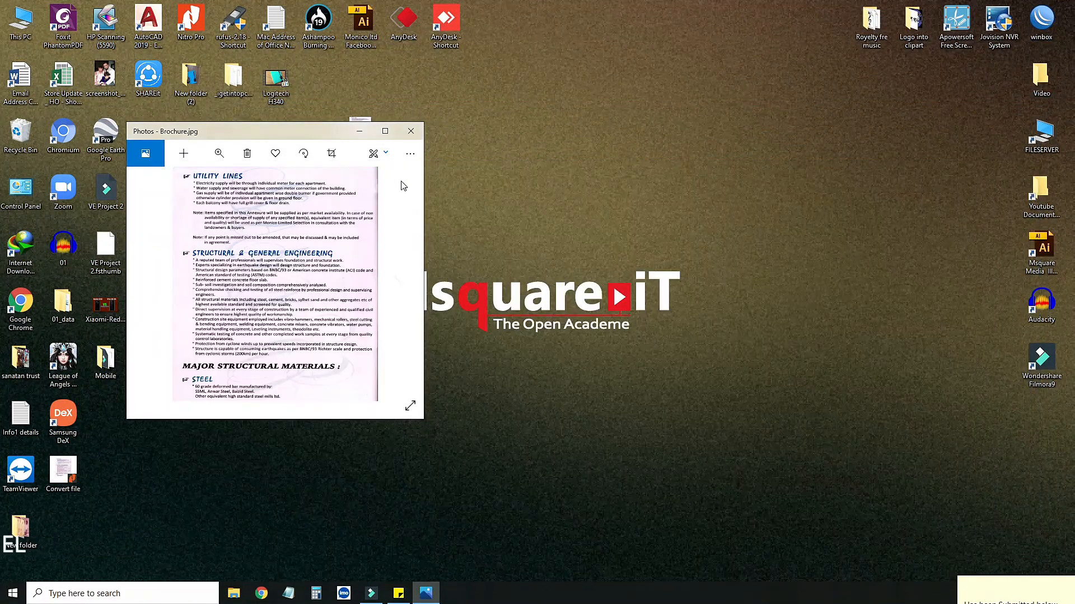
left_click(408, 133)
- Refresh the desktop
right_click(407, 133)
left_click(442, 168)
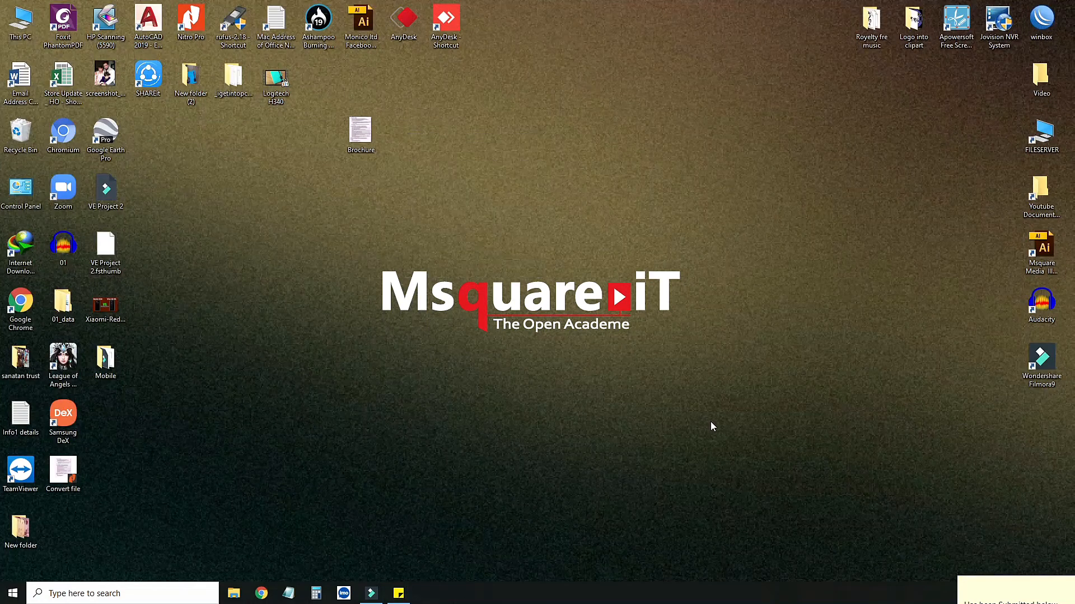
right_click(410, 134)
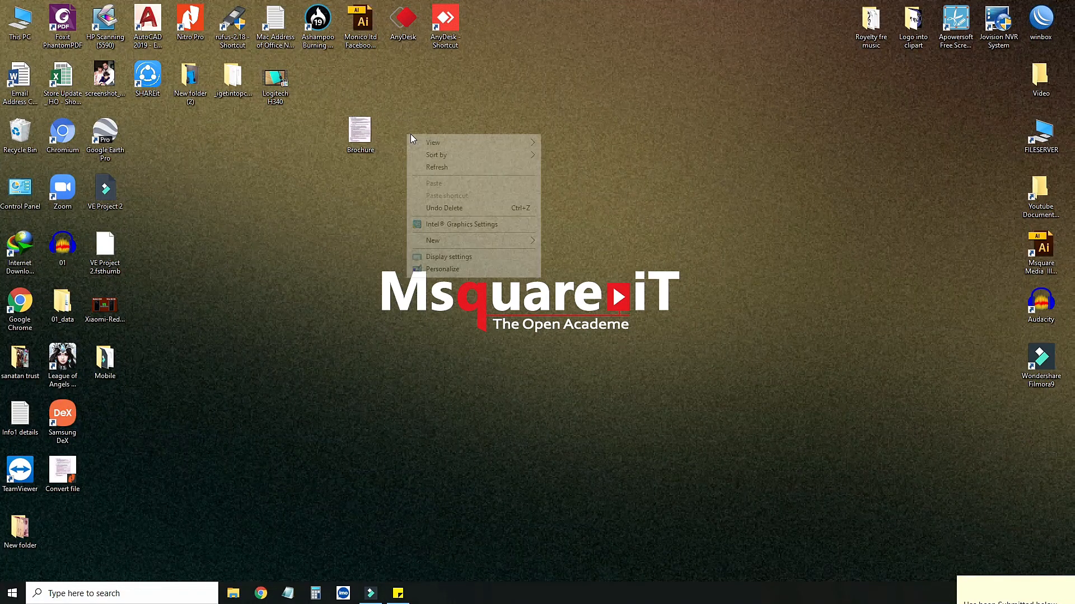